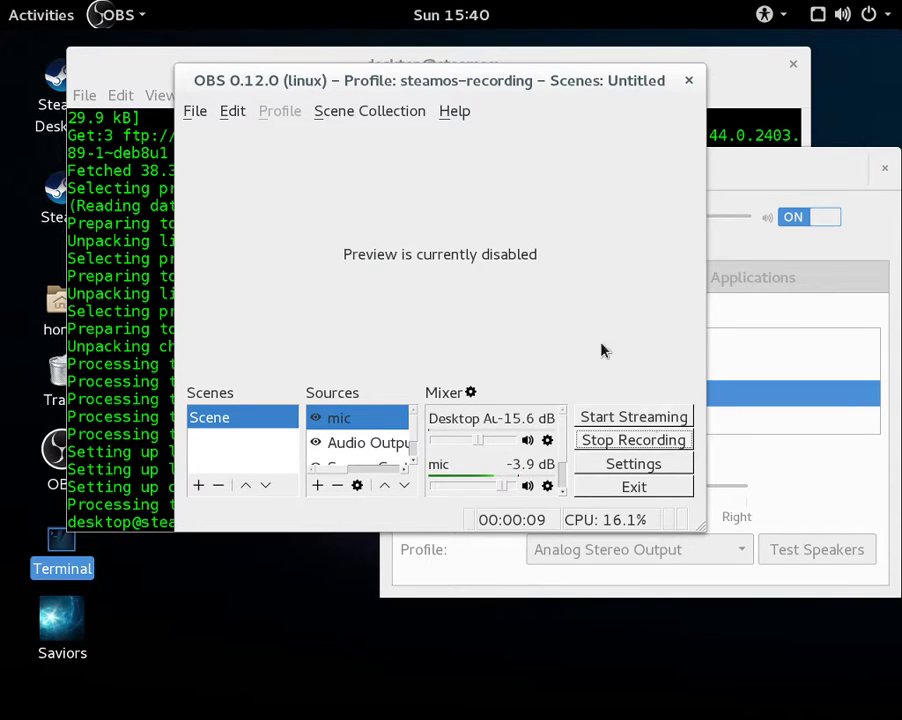
Move the OBS window down and to the left on the desktop while it keeps recording
drag(513, 86, 487, 229)
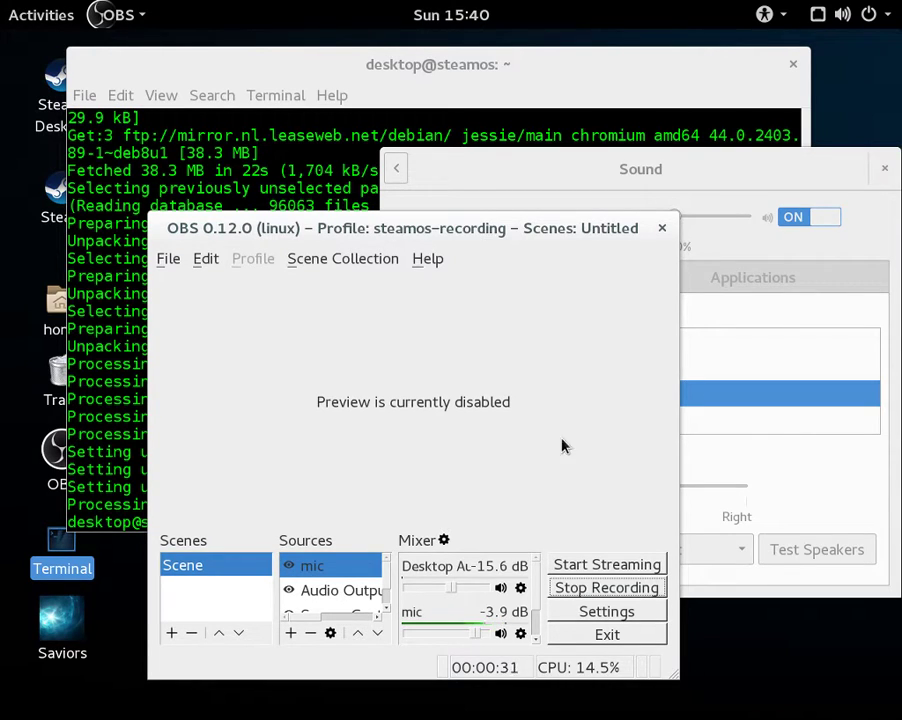
scroll(537, 592, down, 1)
scroll(535, 588, up, 1)
scroll(533, 572, down, 1)
scroll(531, 568, up, 1)
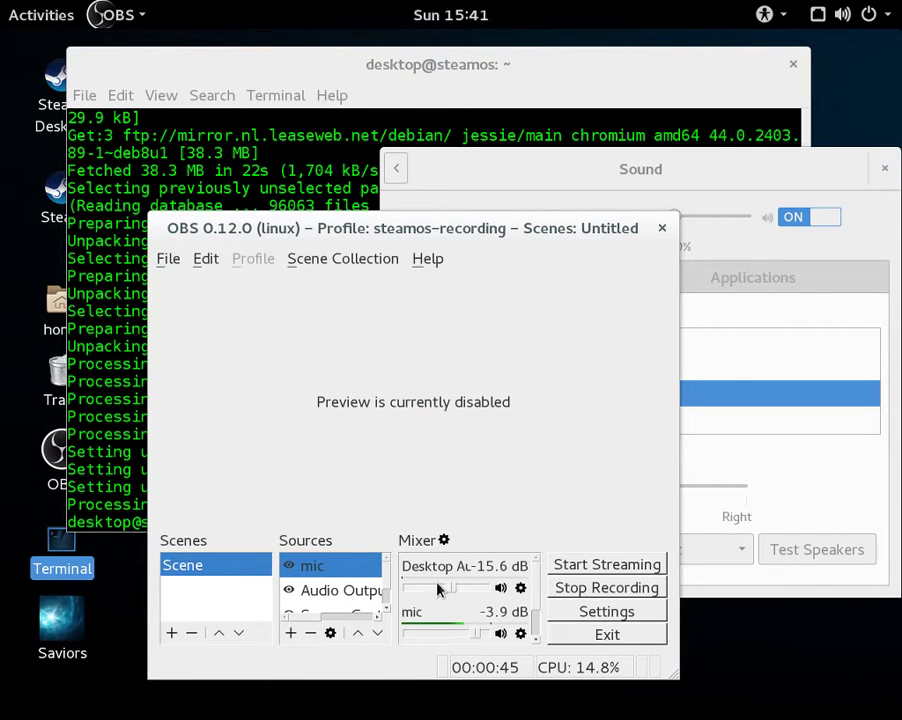
scroll(537, 588, down, 1)
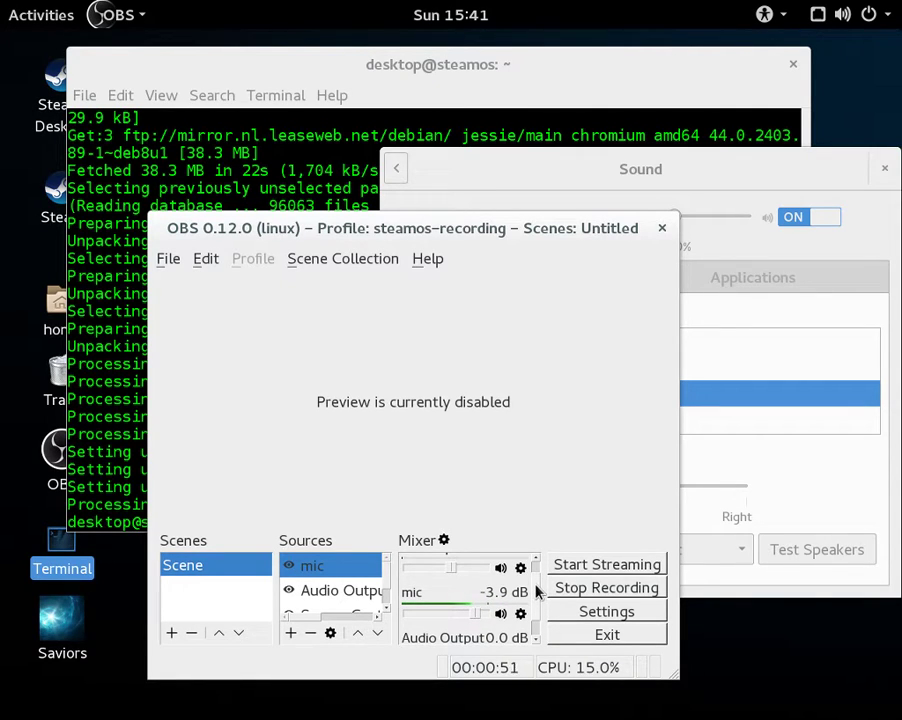
scroll(536, 630, down, 1)
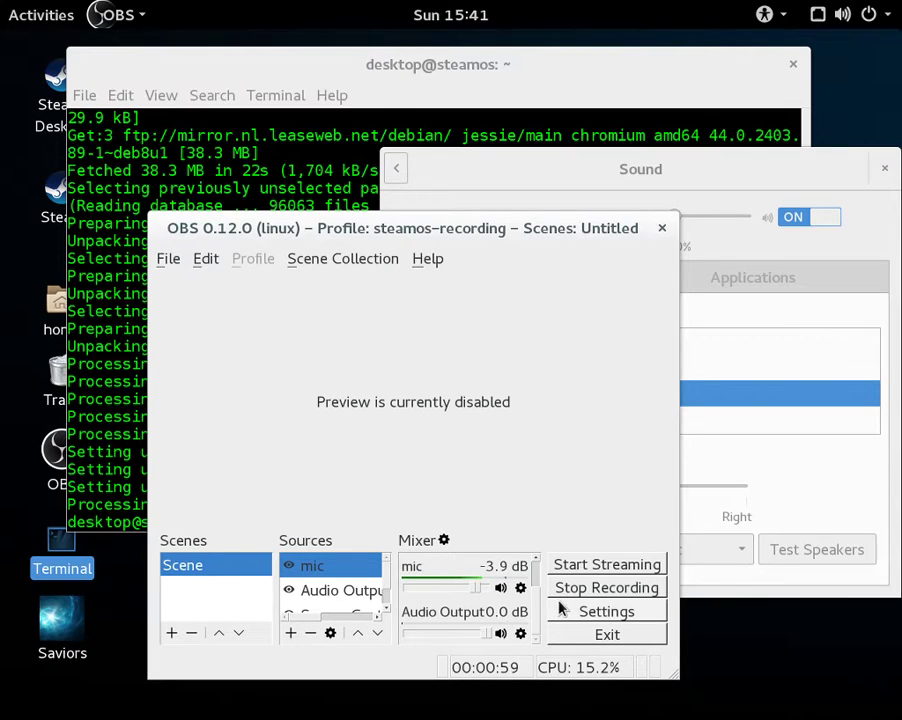
scroll(536, 597, up, 1)
scroll(537, 596, up, 2)
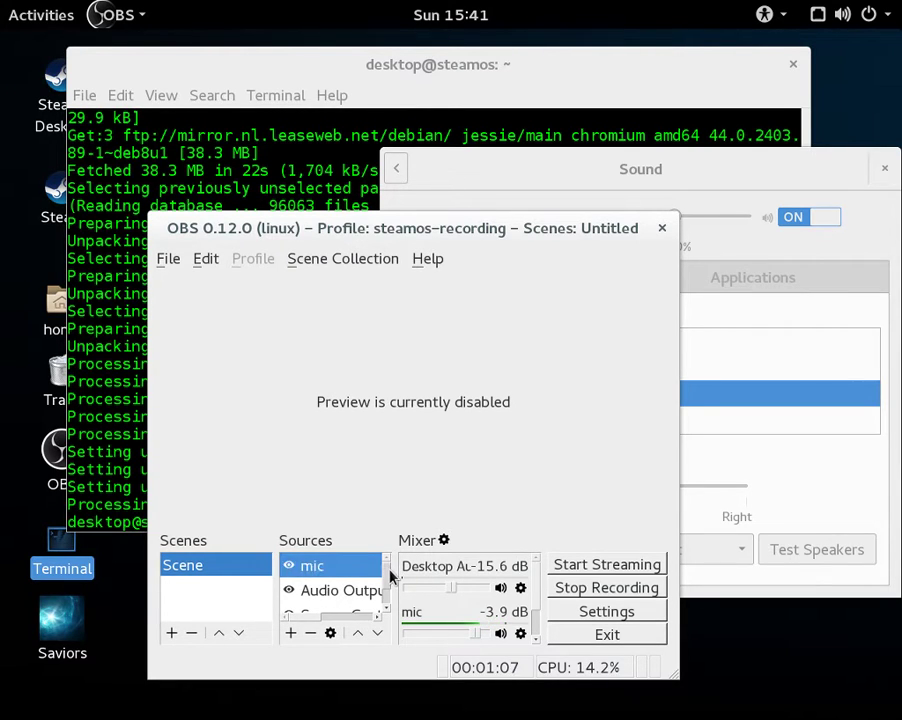
scroll(388, 580, down, 1)
scroll(386, 578, up, 1)
scroll(386, 580, down, 1)
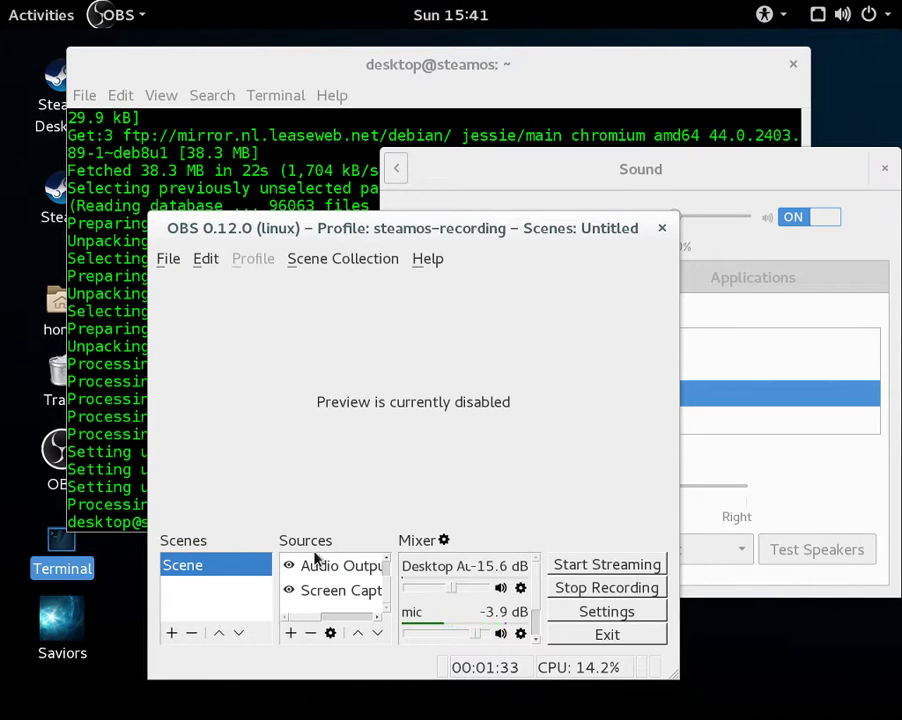
scroll(389, 578, up, 1)
scroll(386, 586, down, 1)
Bring the Terminal forward, move it up-left and make it slightly narrower
click(305, 158)
drag(554, 66, 484, 46)
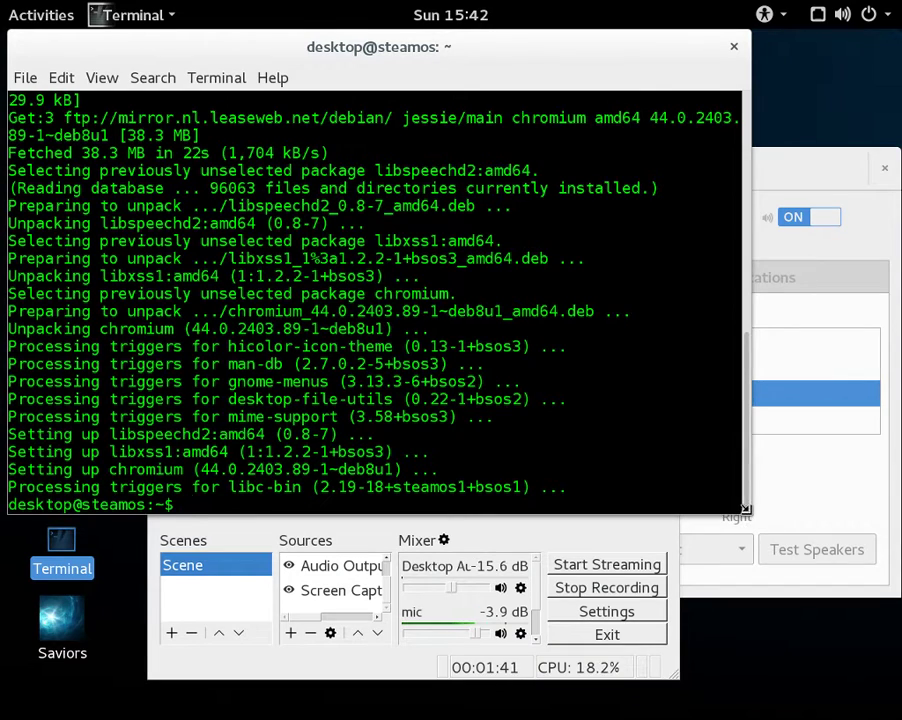
drag(752, 527, 706, 527)
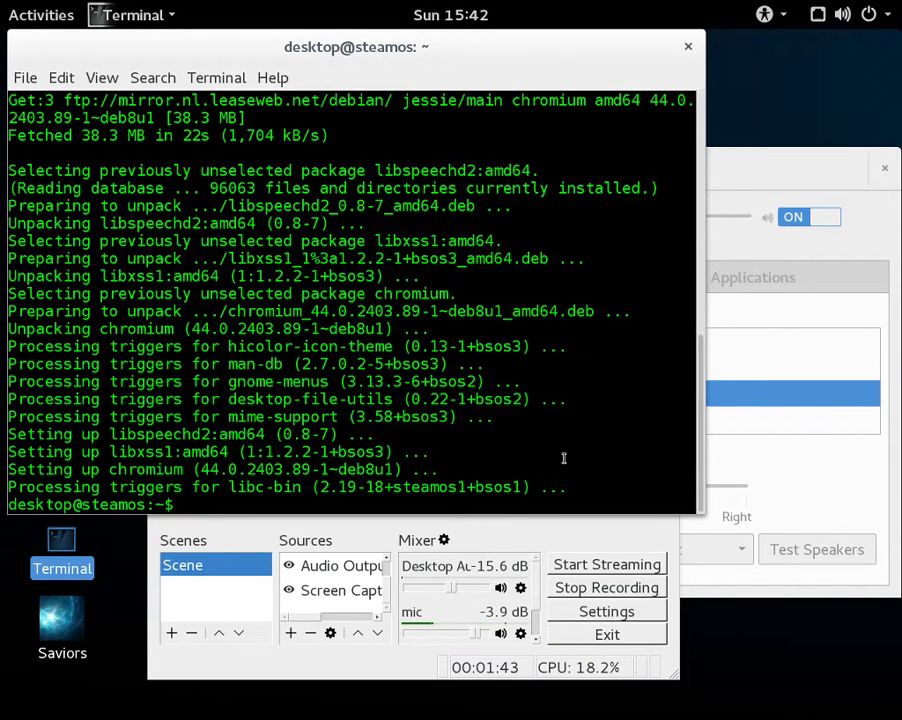
Clear the old install output from the terminal, discarding a partly typed cd
text(clear)
key(Return)
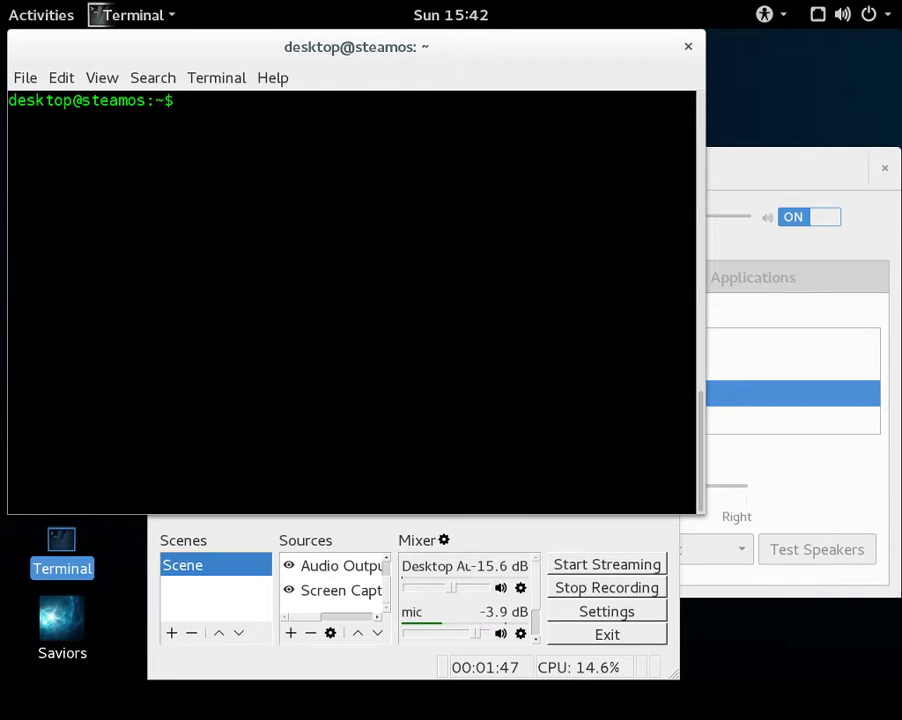
text(cd)
key(BackSpace)
key(BackSpace)
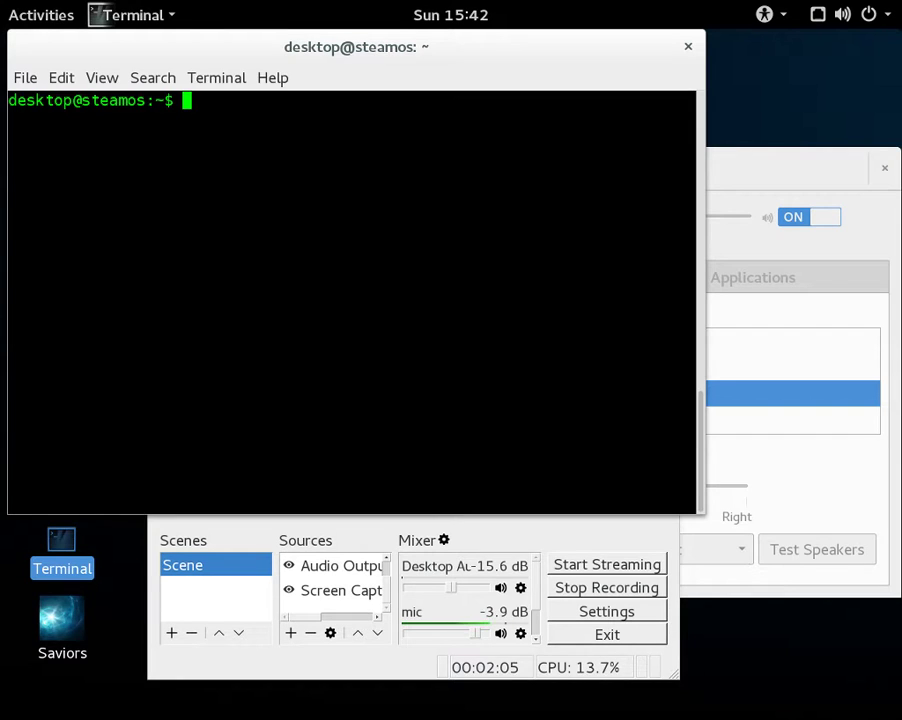
Change into SteamOS-Tools and run ./add-debian-repos.sh to add the Debian and Libregeek repositories
text(cd SteamOS-Tools)
key(Return)
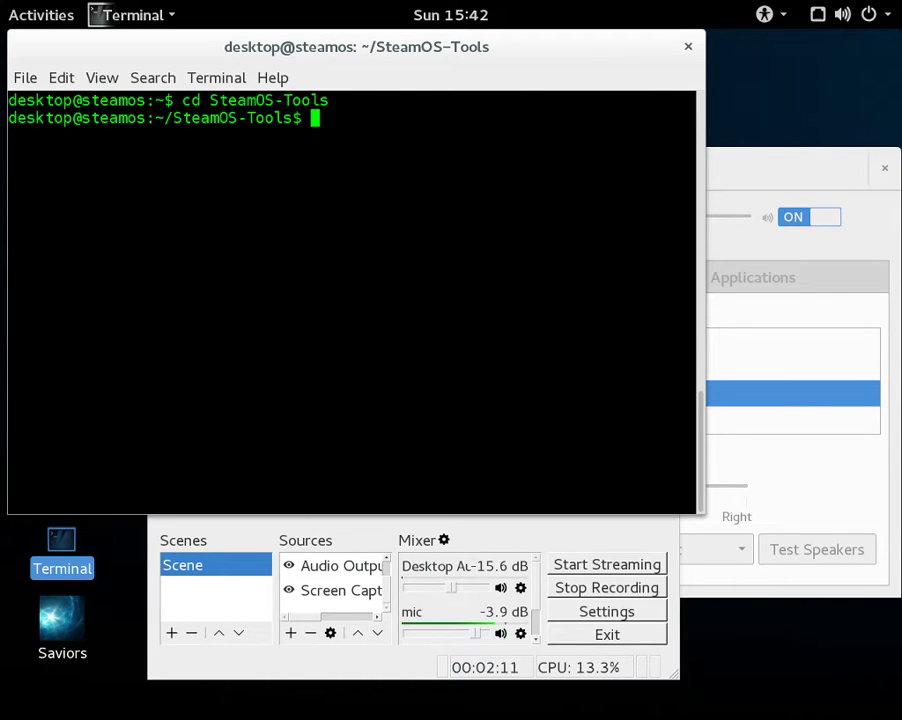
text(./)
text(add)
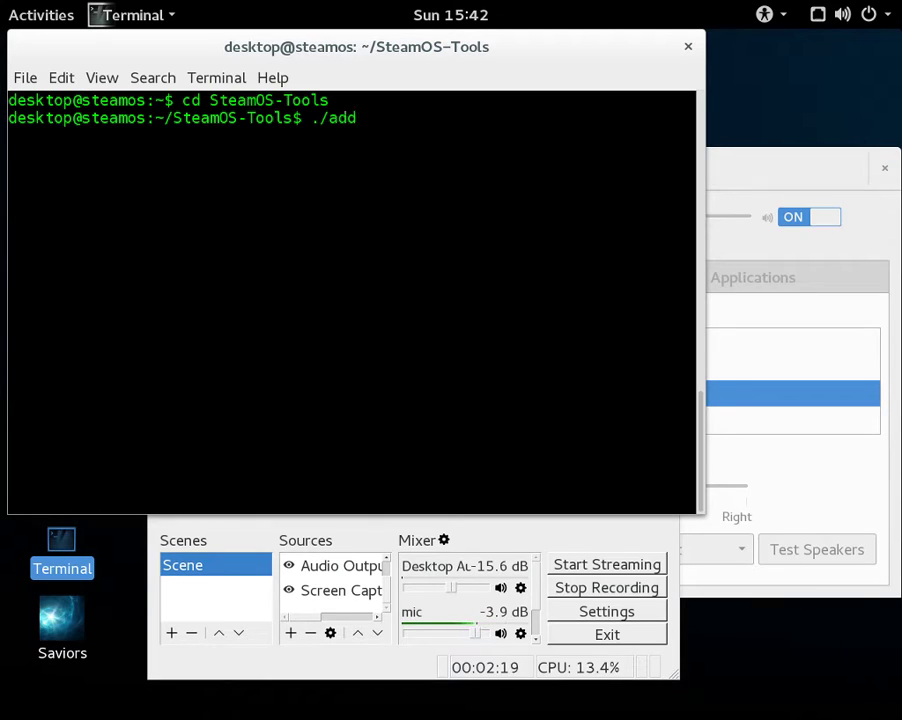
key(Tab)
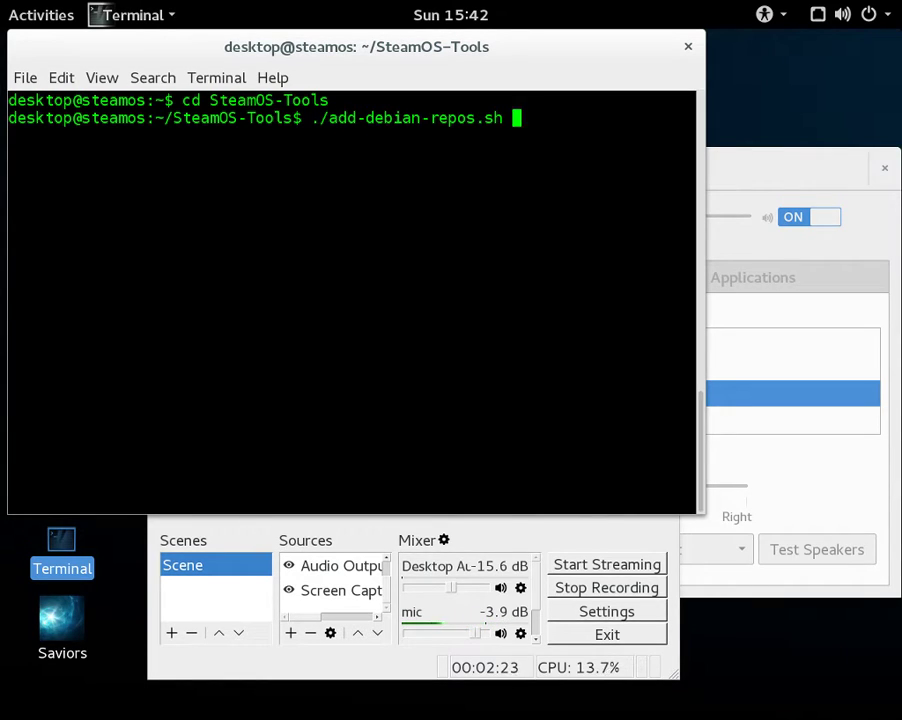
key(Return)
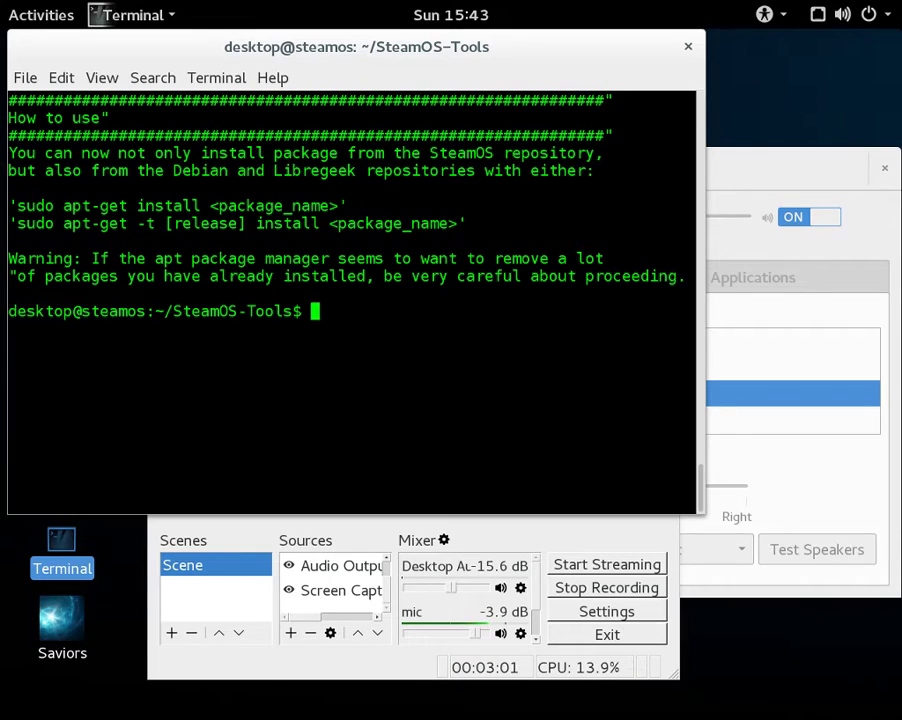
Clear the terminal, recall an earlier command from history and select the recalled line, leaving it unrun
text(clear)
key(Return)
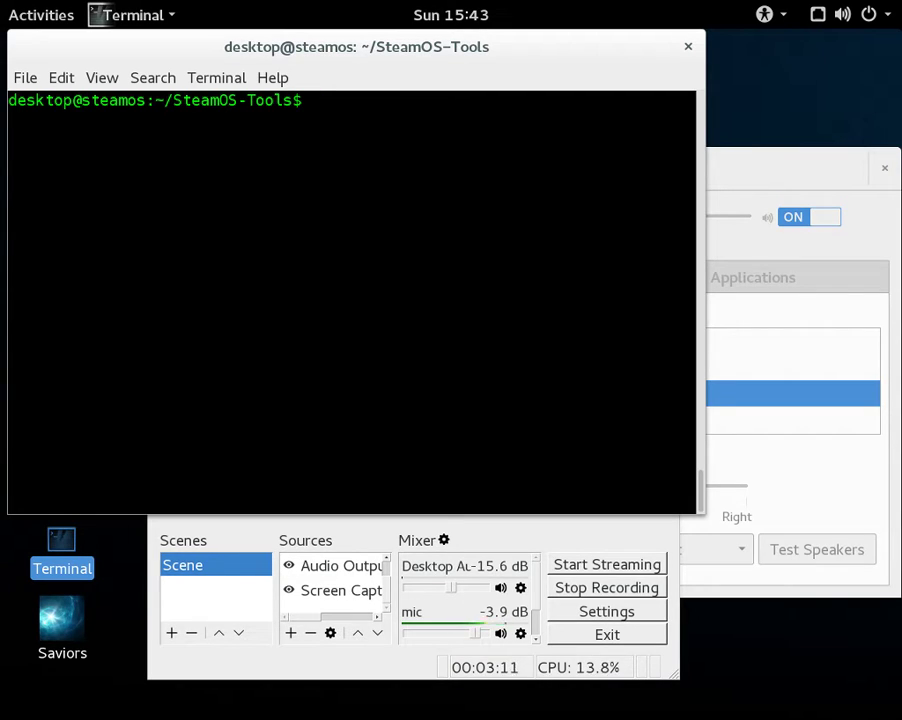
key(Up)
key(Up)
key(Up)
key(Up)
key(Up)
key(Up)
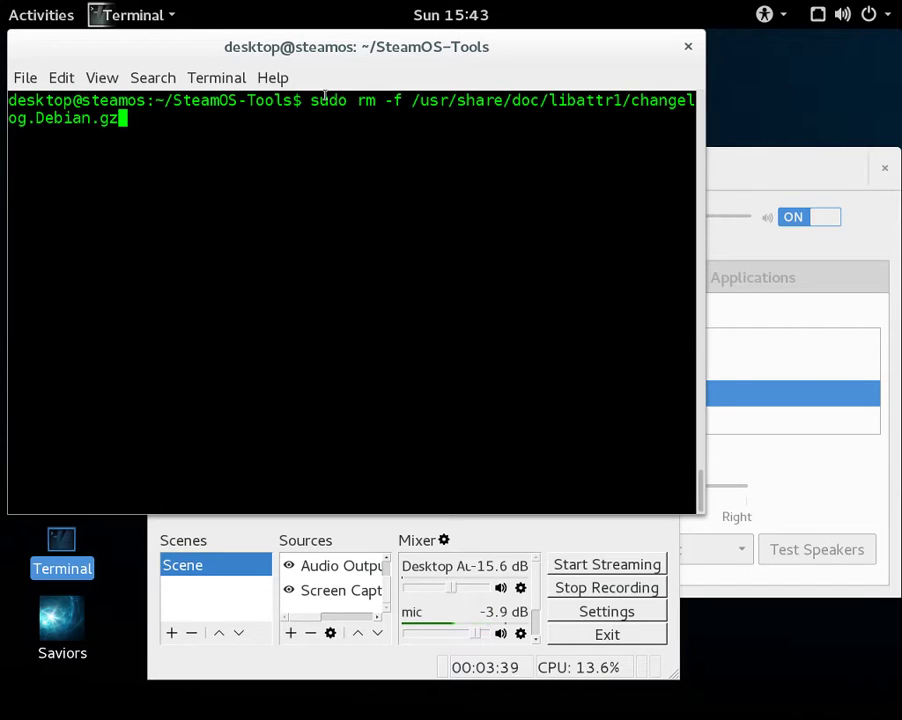
triple_click(313, 100)
click(324, 118)
triple_click(308, 100)
click(314, 120)
Run sudo apt-get install -f, then sudo apt-get install obs-studio, which reports the newest version
key(Up)
key(BackSpace)
key(BackSpace)
key(BackSpace)
key(BackSpace)
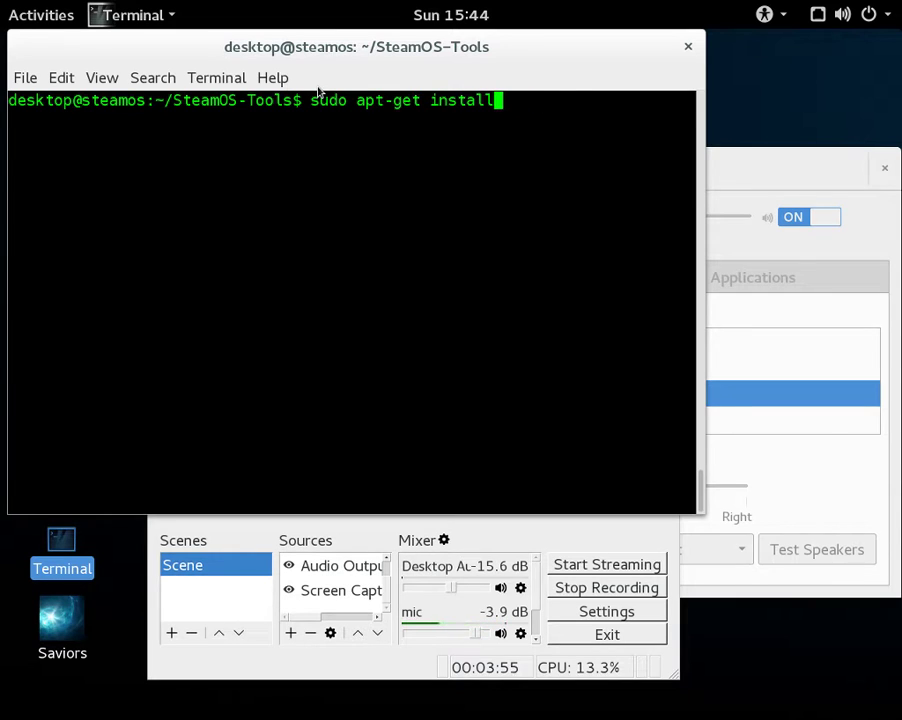
text(-f)
key(Return)
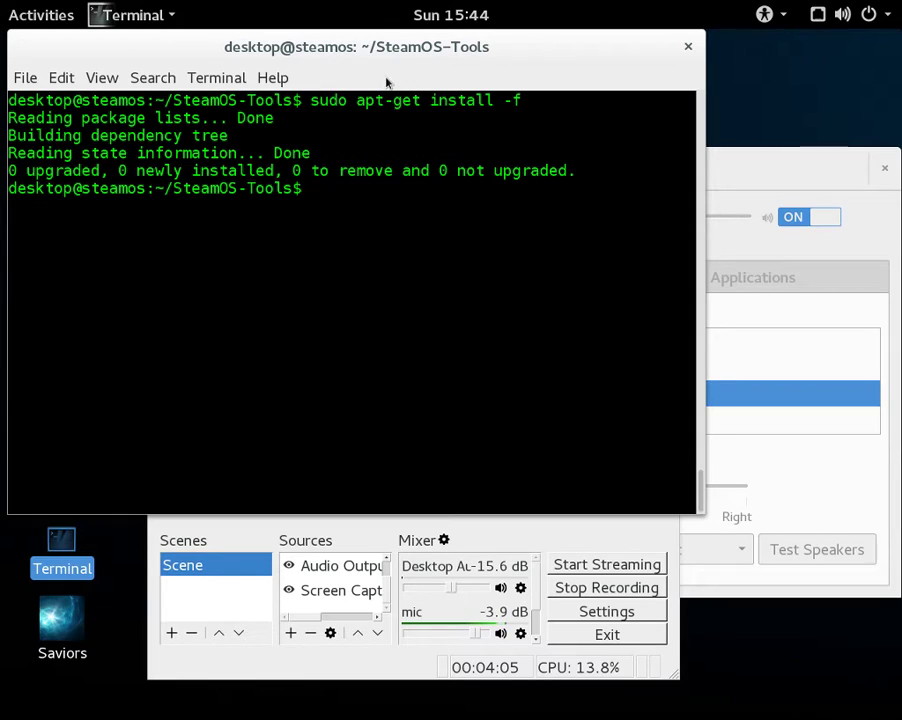
text(sudo apt-)
text(get install obs)
text(-se)
text(udio)
key(Return)
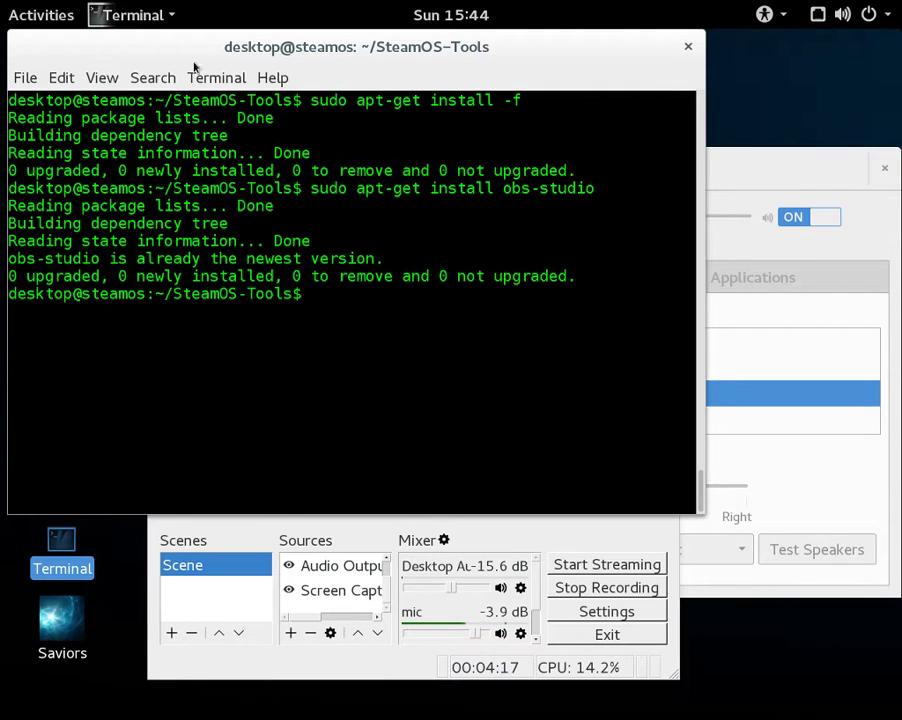
Use the Activities overview to raise the OBS Studio window above the terminal
click(35, 14)
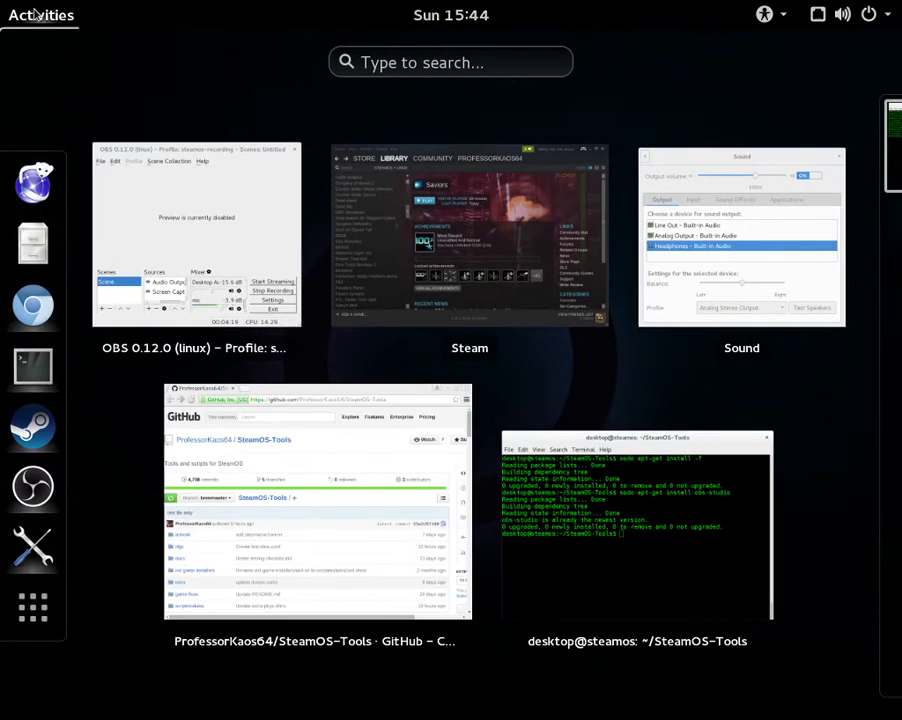
text(obs)
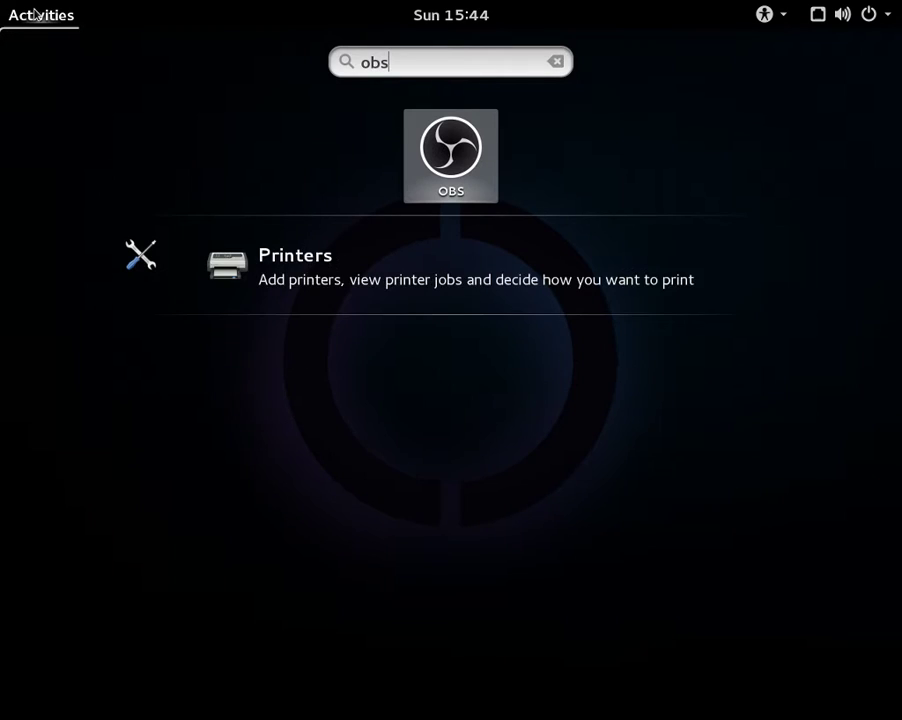
key(Escape)
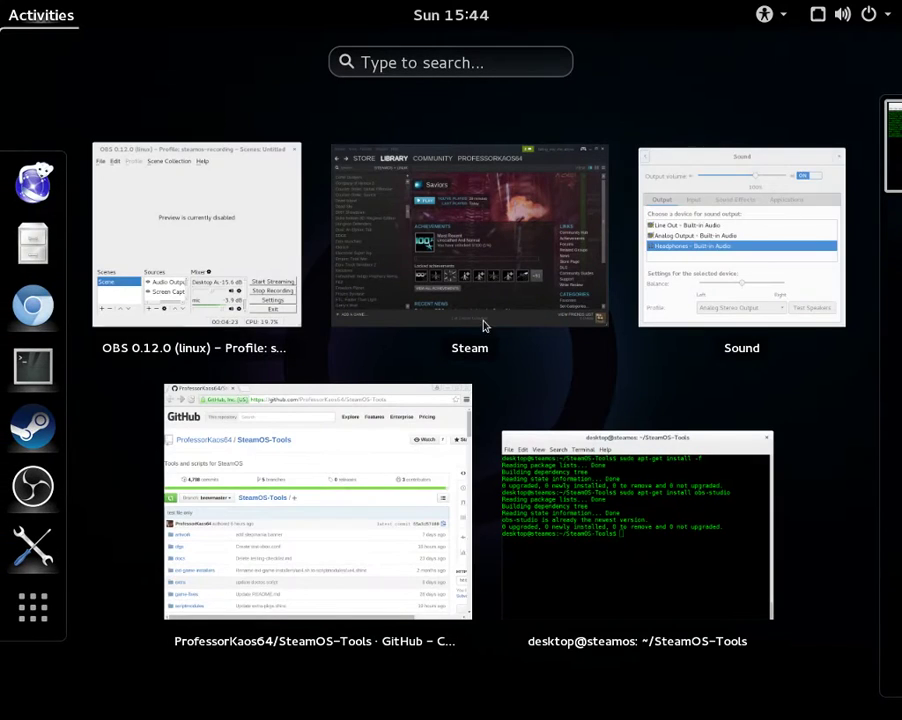
click(231, 227)
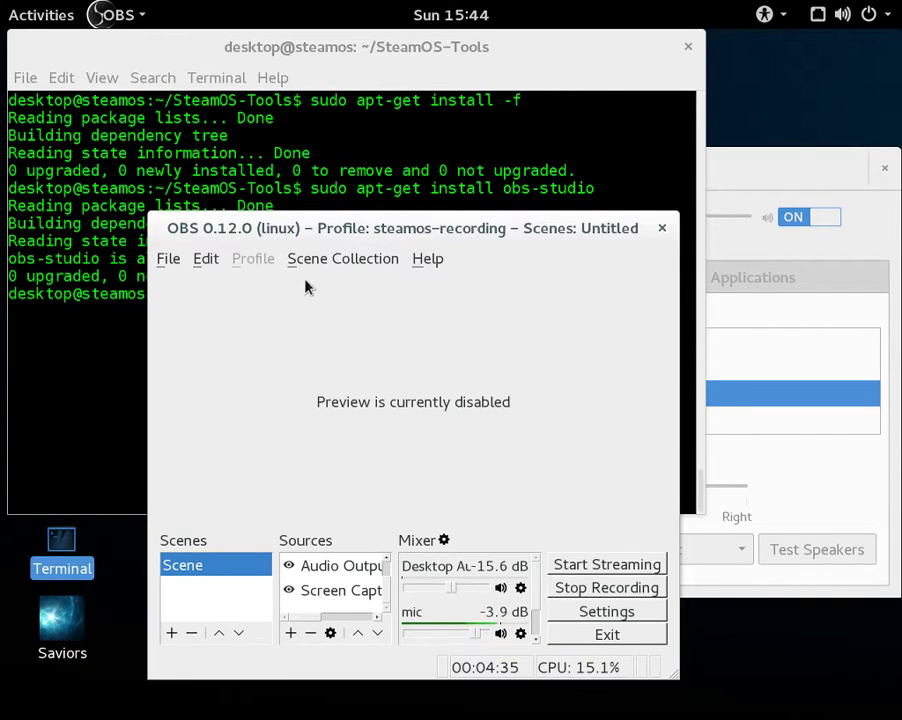
Browse OBS's Edit, File and Scene Collection menus without choosing anything
click(204, 261)
click(176, 260)
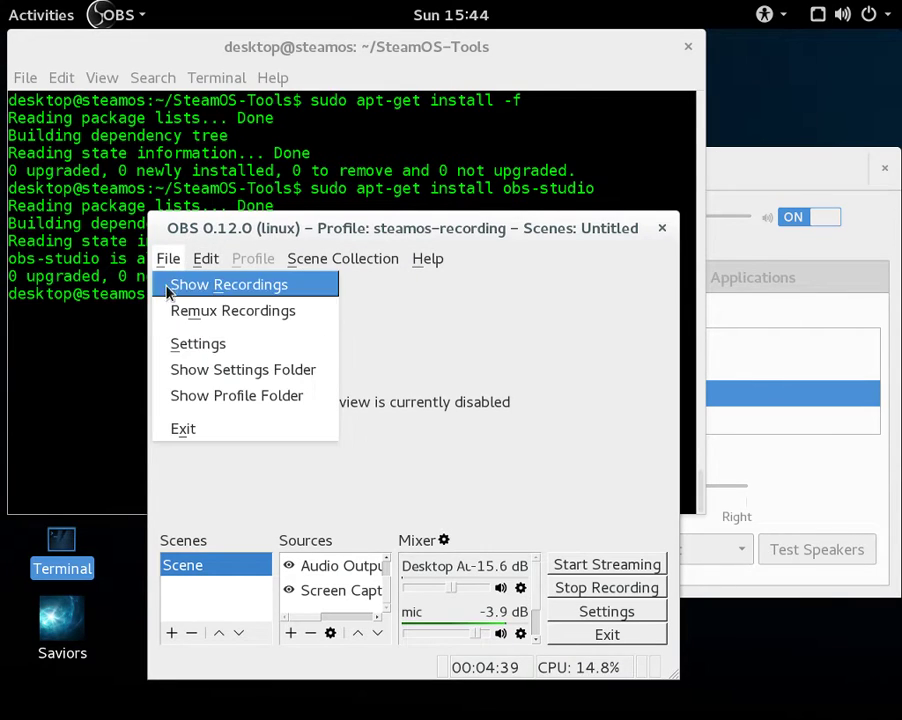
click(137, 396)
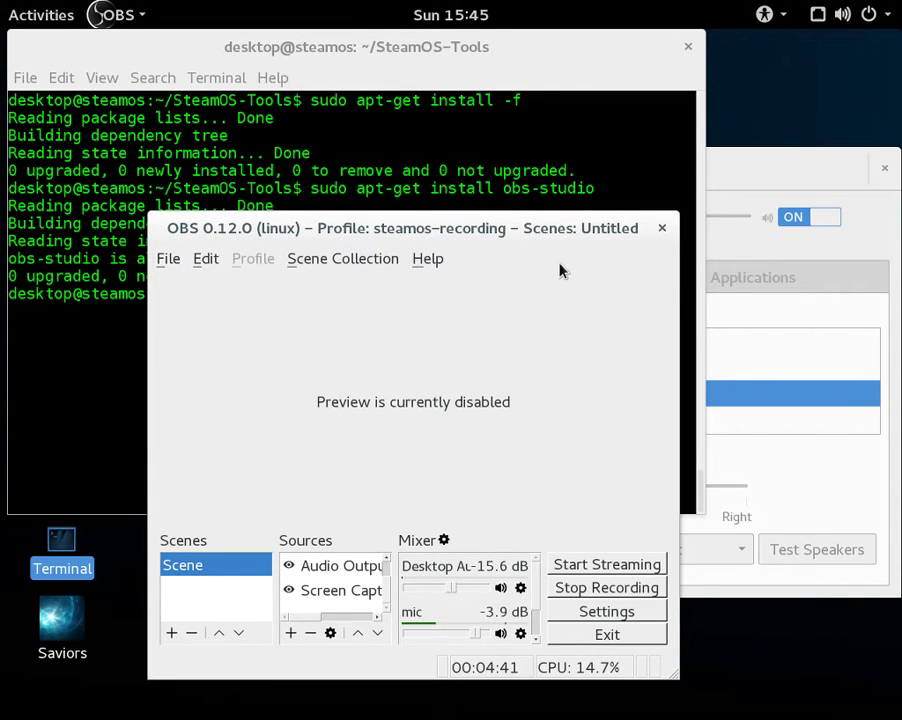
click(340, 266)
Show the Stream settings page, keeping Twitch as service and Streaming Services as stream type
mouse_move(180, 262)
click(181, 346)
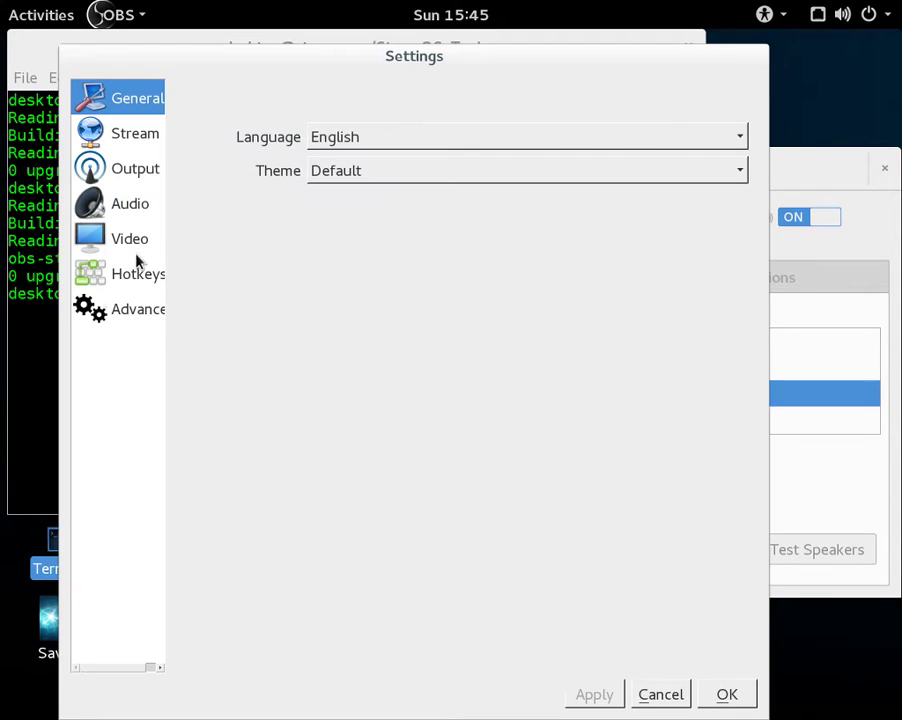
click(132, 138)
click(428, 161)
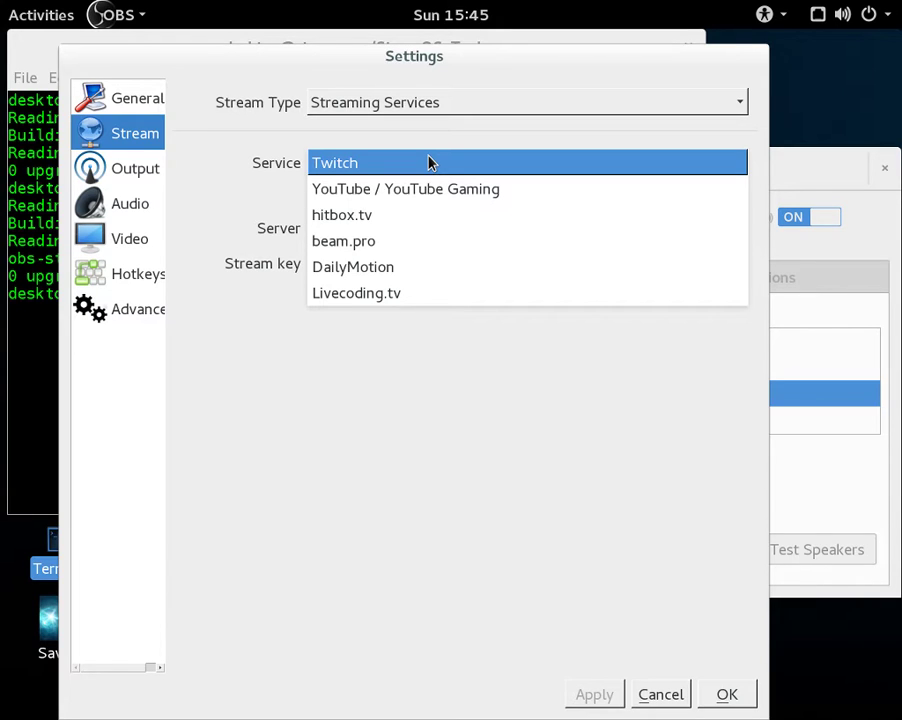
click(376, 426)
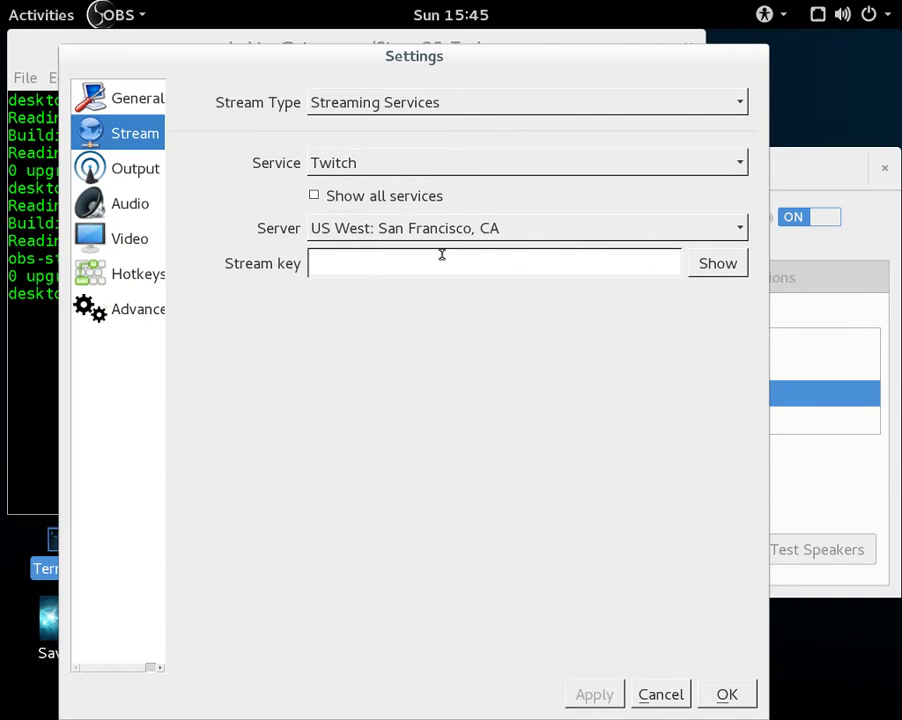
click(409, 94)
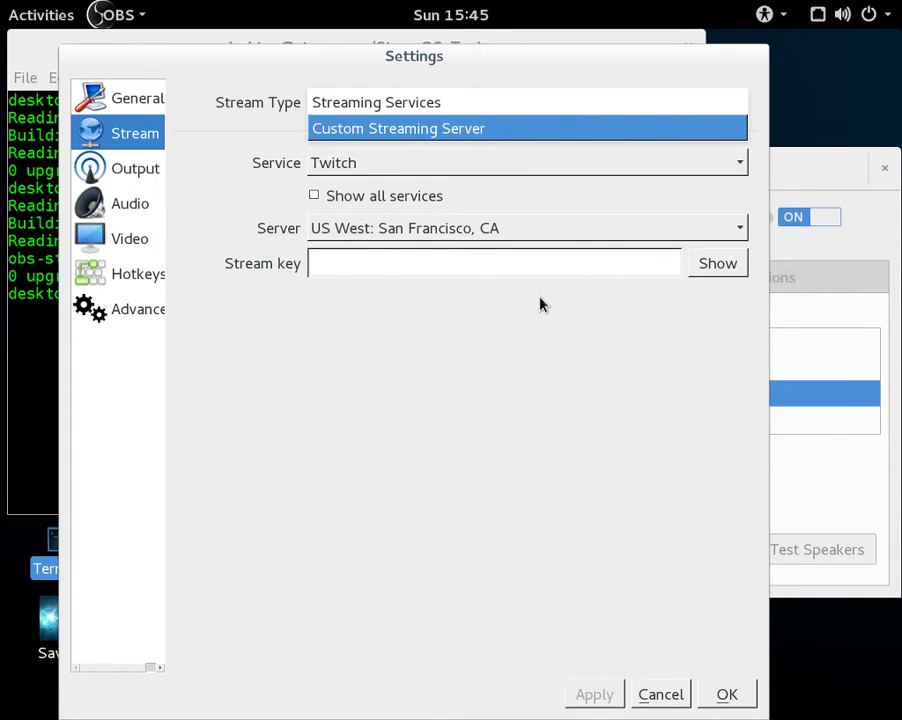
click(437, 328)
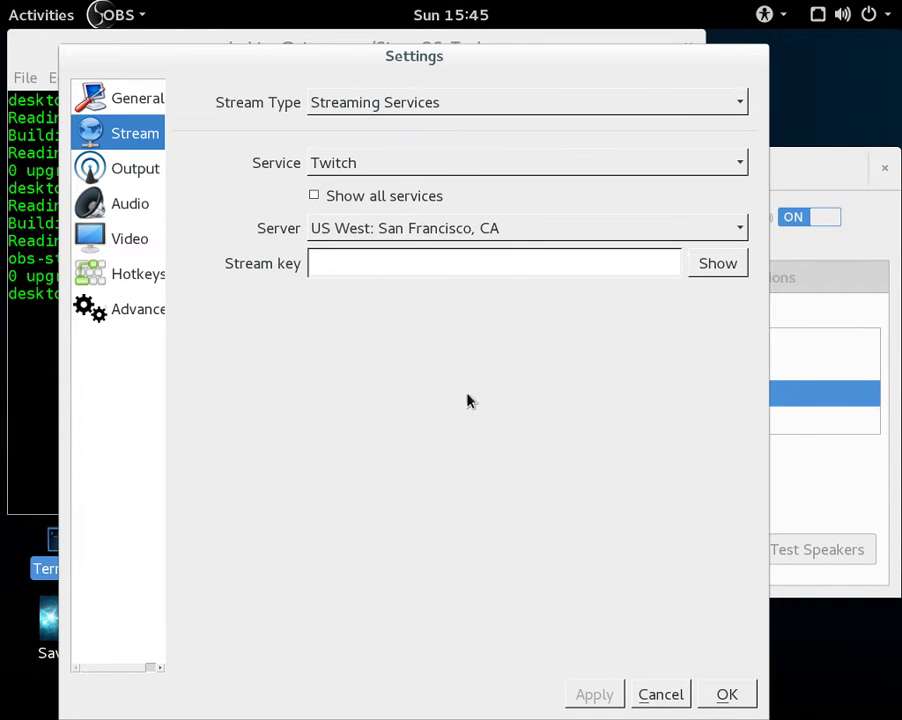
Cancel the Settings dialog, then back out of the Scene Collection menu and the new-scene prompt
click(660, 693)
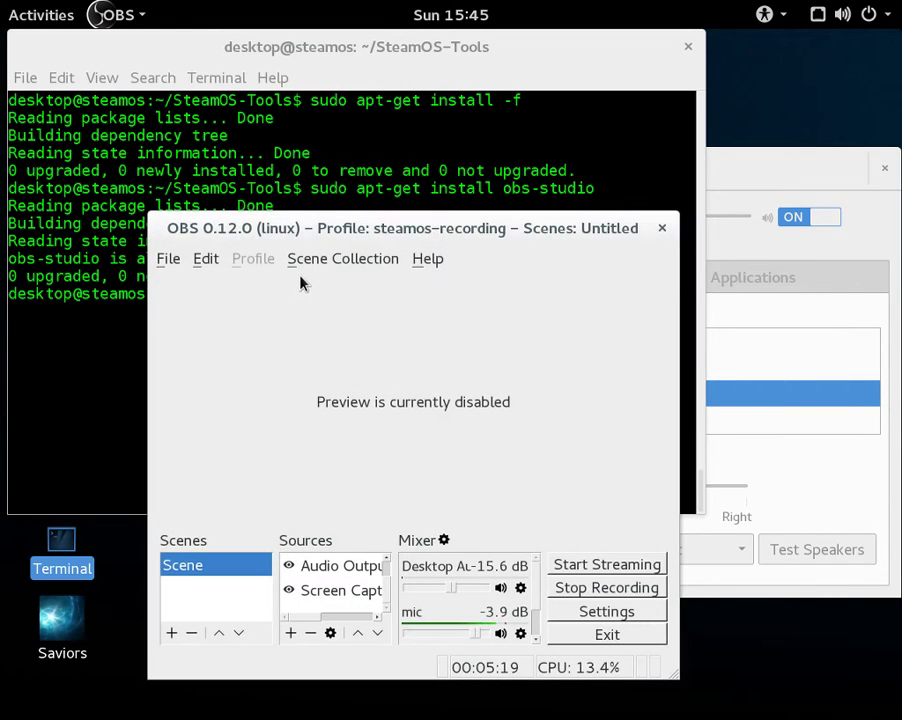
click(313, 260)
click(159, 411)
click(171, 633)
click(361, 478)
View the Screen Capture source's properties and close them unchanged, leaving preview disabled
click(356, 590)
click(330, 632)
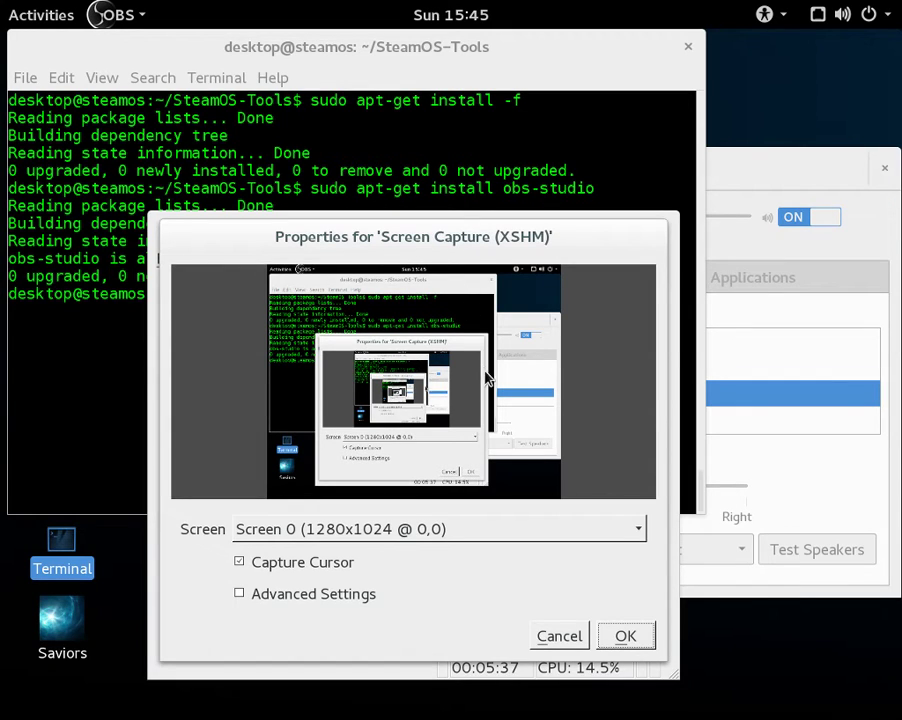
click(574, 644)
right_click(393, 375)
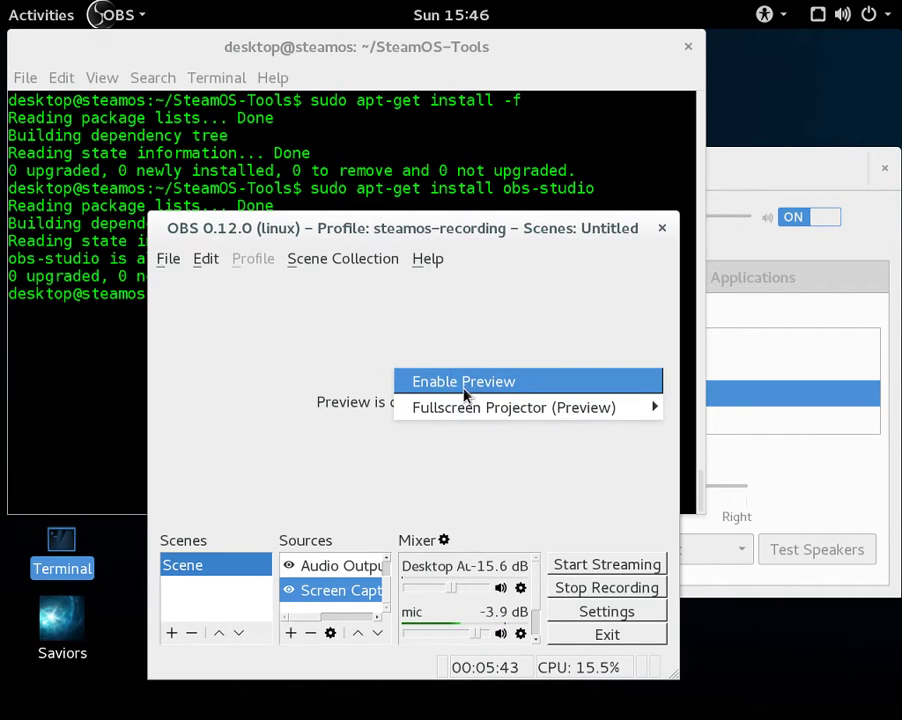
click(446, 311)
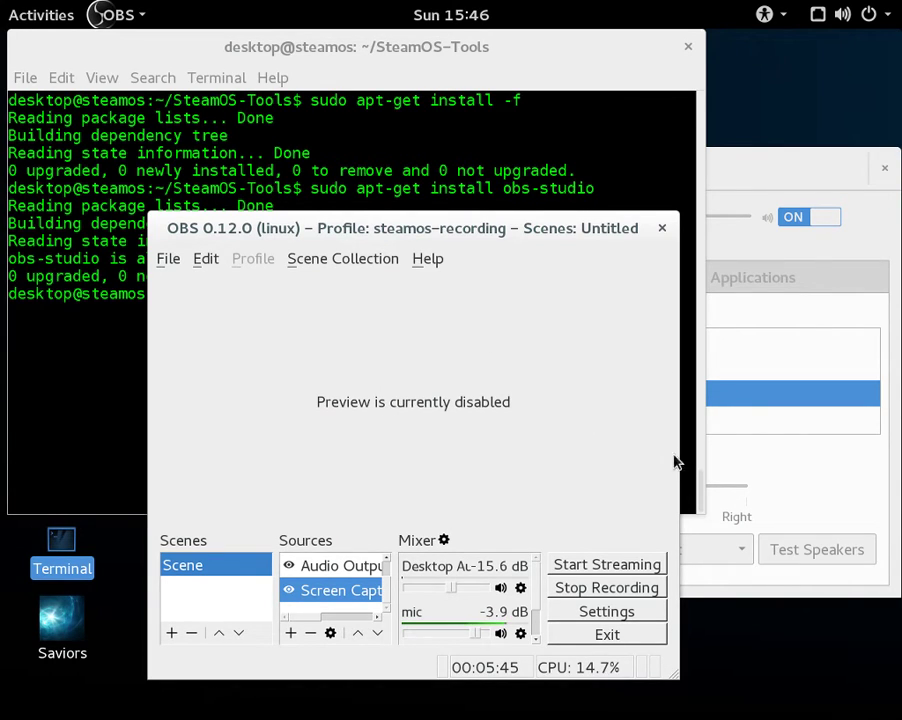
Raise the Sound settings window, move it up-left, view the Input page, then return to OBS
click(815, 158)
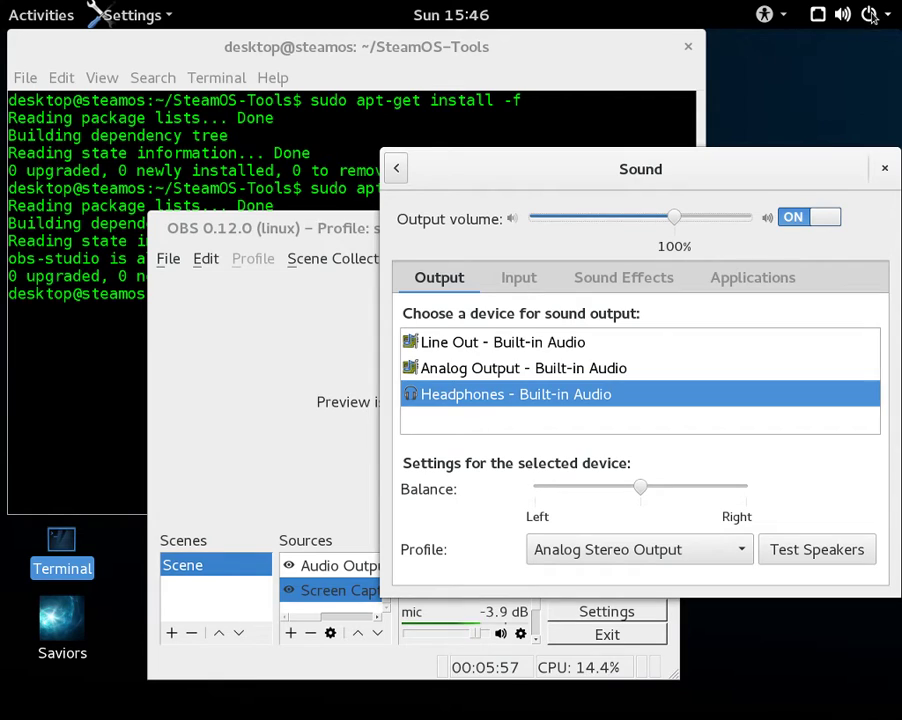
click(871, 15)
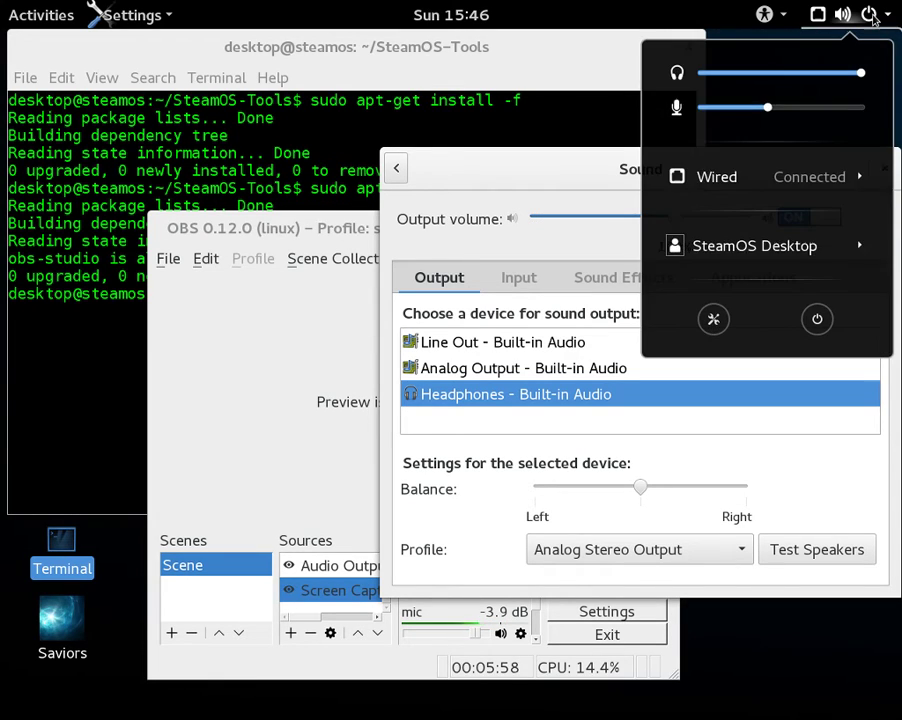
click(713, 322)
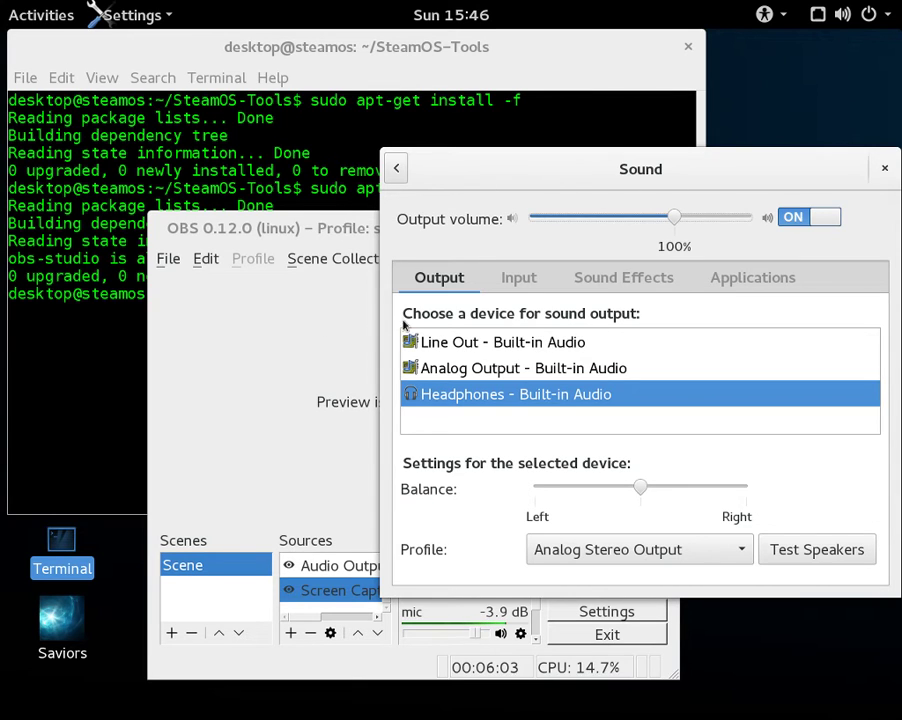
drag(536, 170, 465, 143)
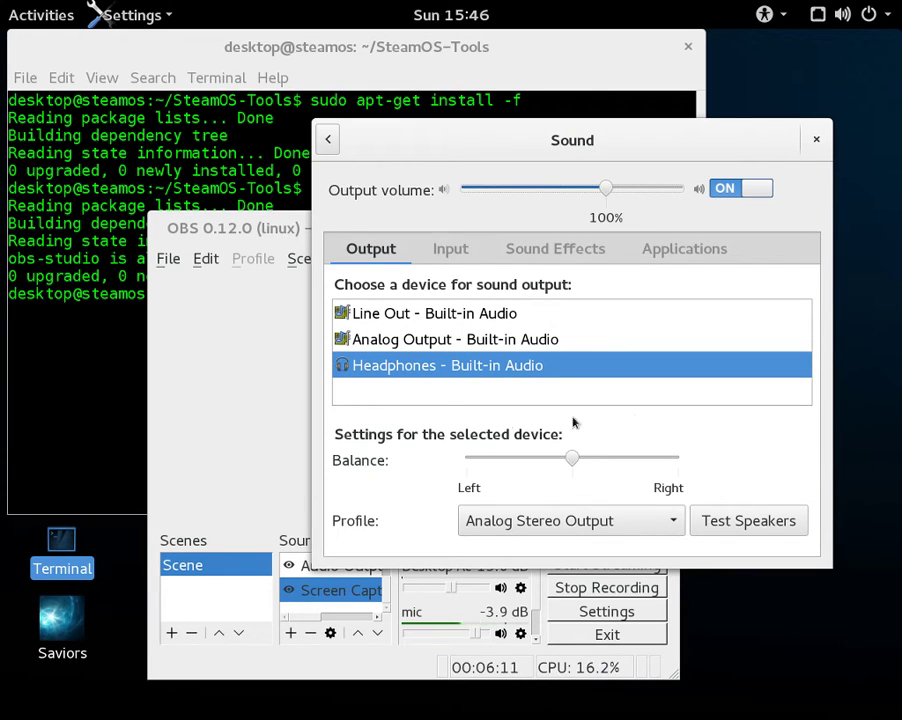
click(445, 252)
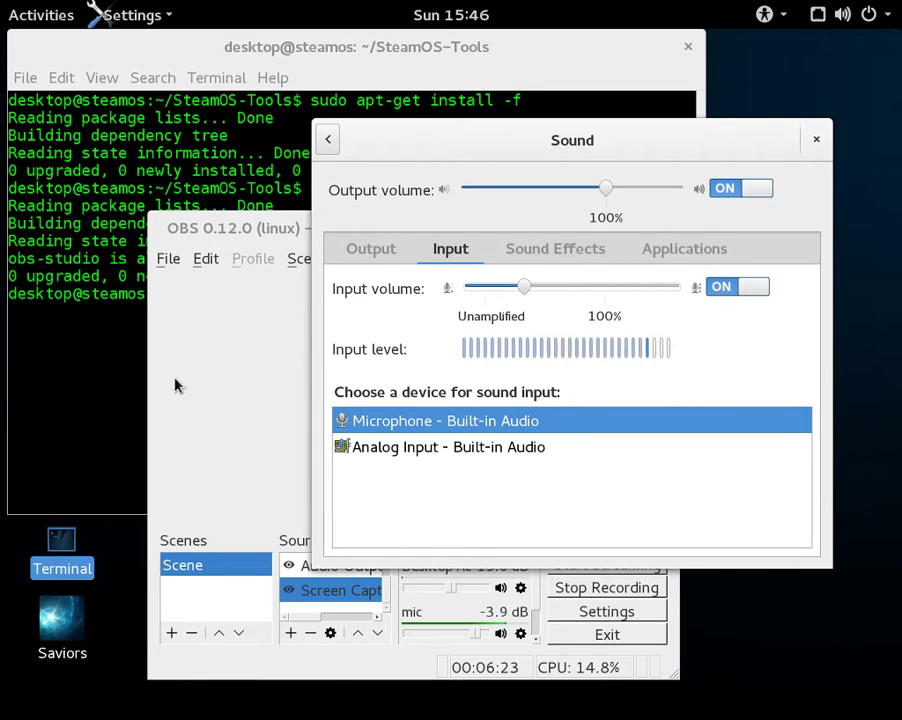
click(209, 374)
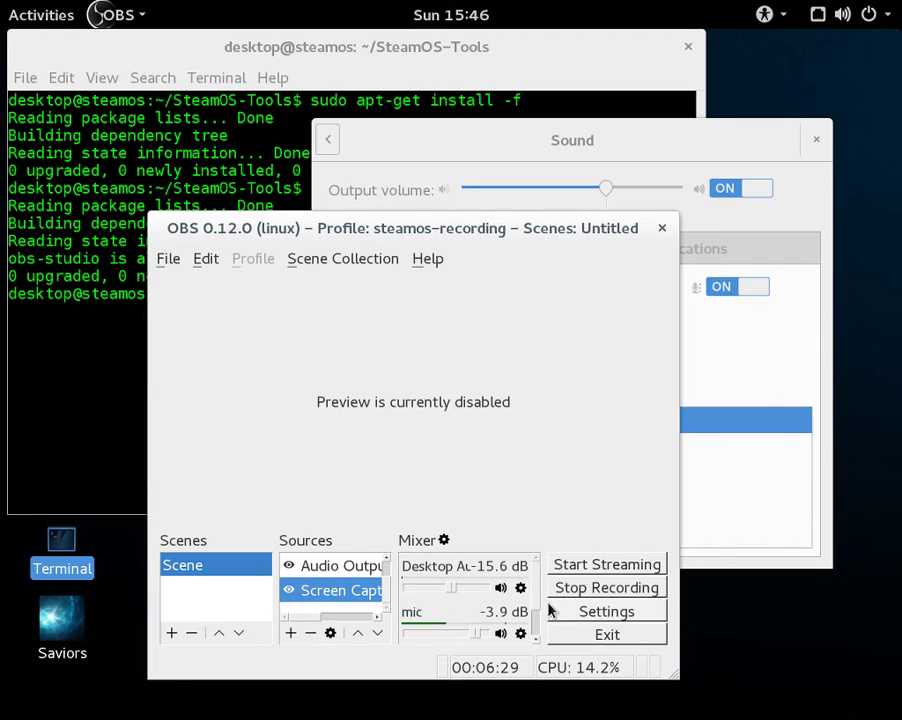
Drag the mic's Mixer volume slider from -3.9 dB down to -6.8 dB
scroll(536, 600, down, 1)
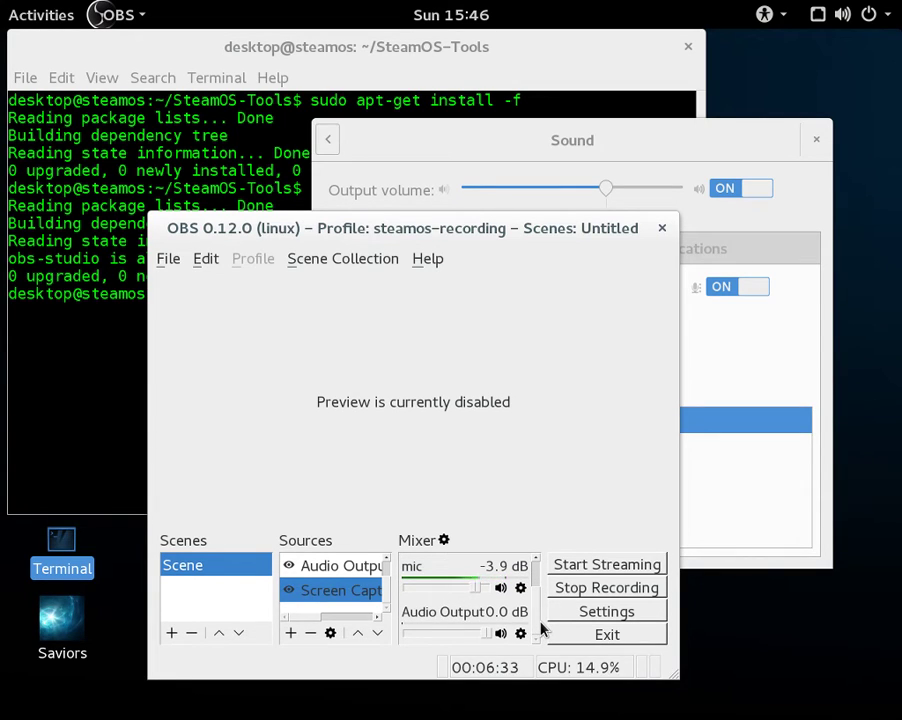
scroll(477, 593, up, 1)
drag(476, 591, 468, 596)
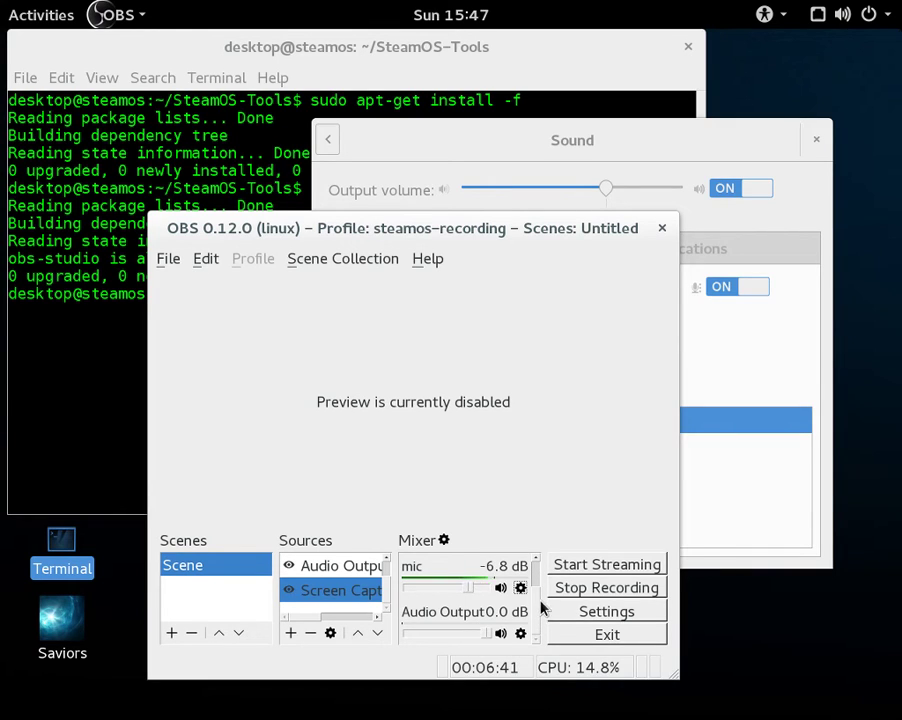
drag(539, 598, 536, 662)
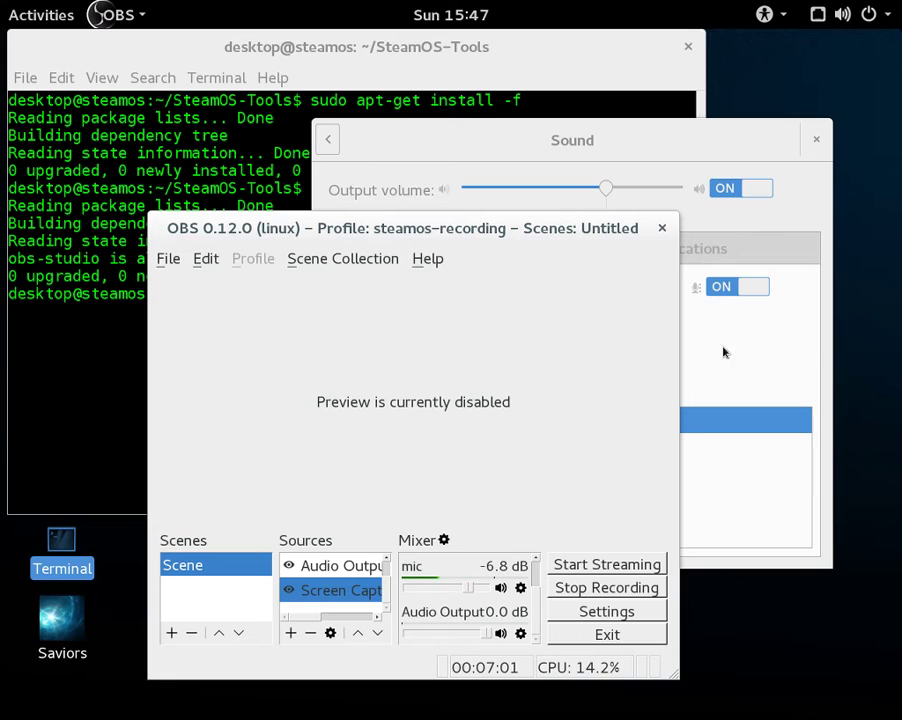
Glance at the File menu, then move the OBS window up and to the left
click(197, 260)
mouse_move(168, 258)
click(486, 280)
mouse_move(230, 224)
mouse_down()
mouse_move(216, 204)
mouse_move(211, 234)
mouse_move(256, 237)
mouse_move(245, 251)
mouse_move(245, 233)
mouse_up()
click(212, 259)
mouse_move(183, 258)
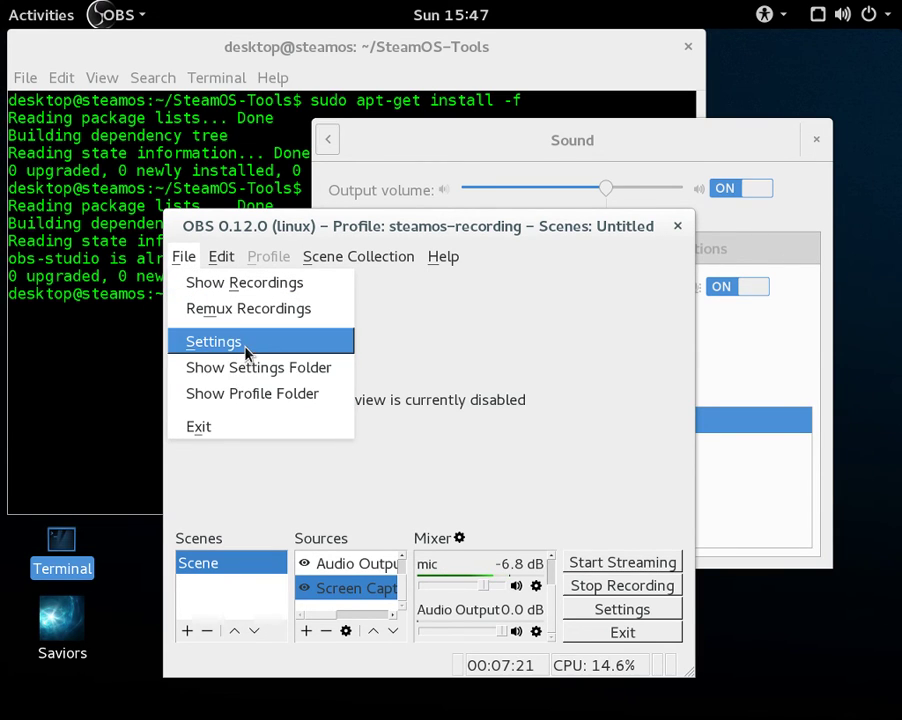
Open OBS Settings and go through Advanced, Hotkeys, Video and Audio to the Output page
click(246, 342)
click(150, 302)
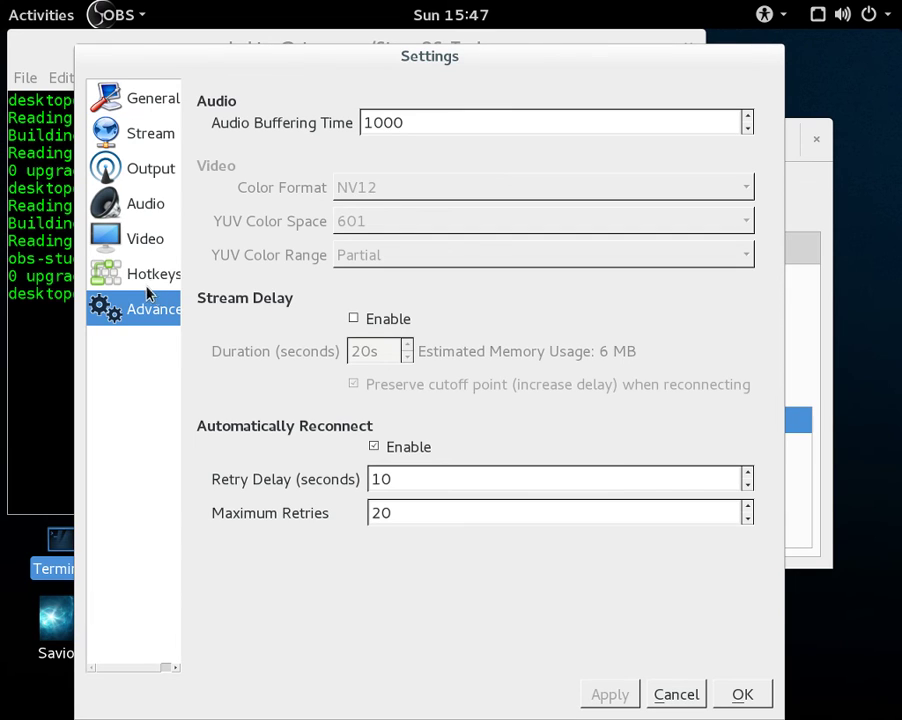
click(155, 279)
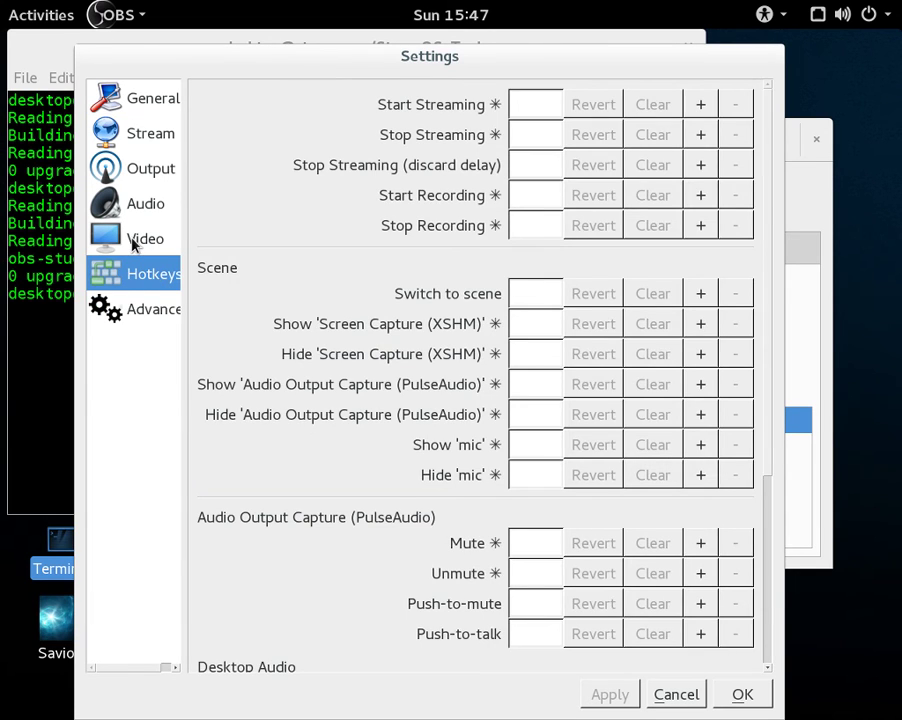
click(130, 240)
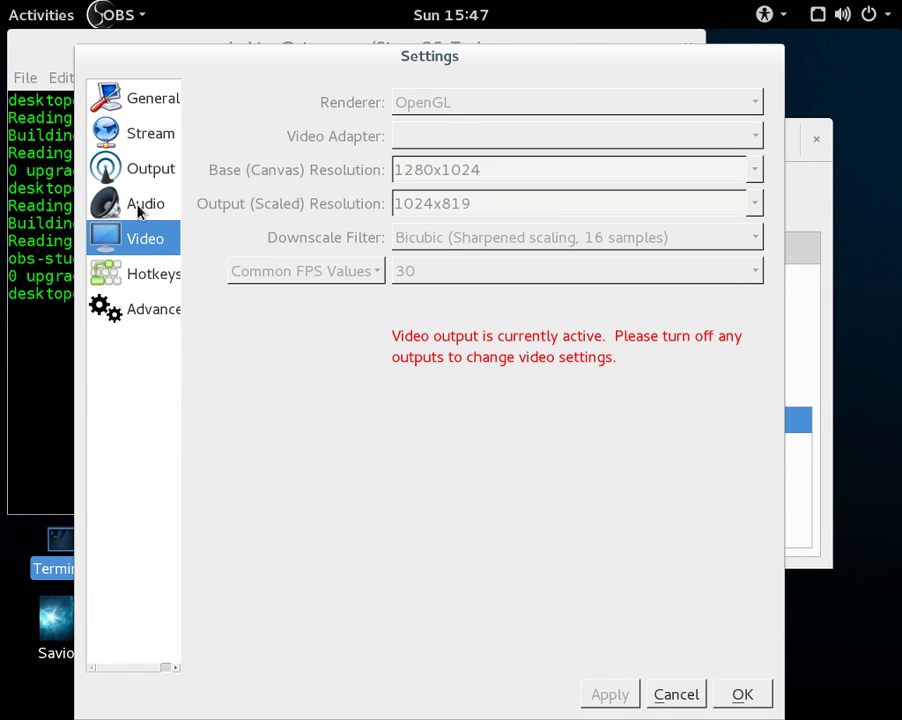
click(140, 207)
click(130, 170)
Browse from the home folder into Videos and choose it as the Recording Path
drag(451, 310, 330, 312)
click(726, 316)
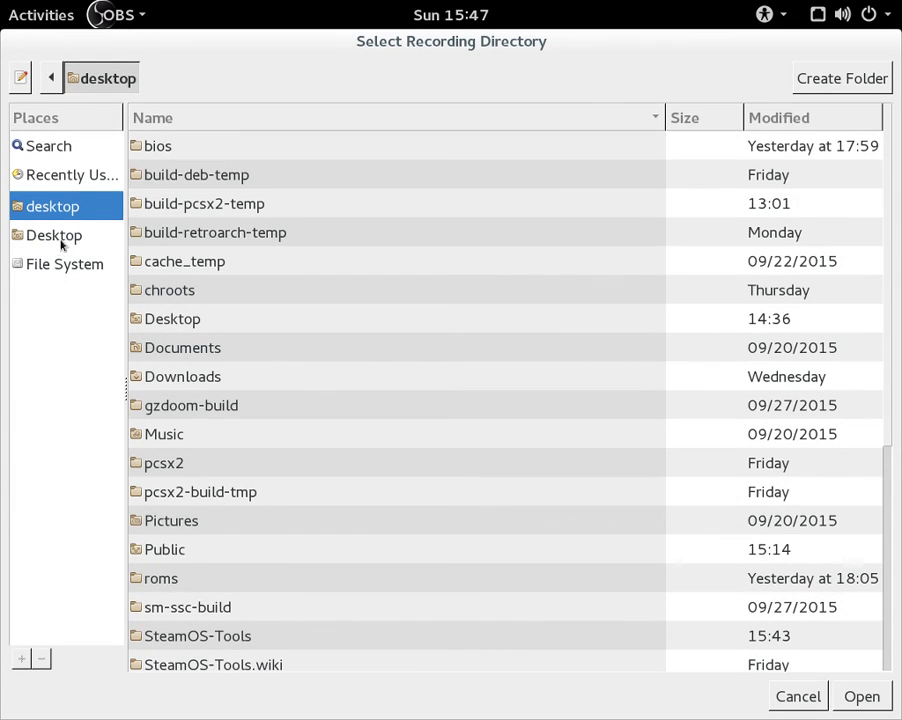
click(60, 240)
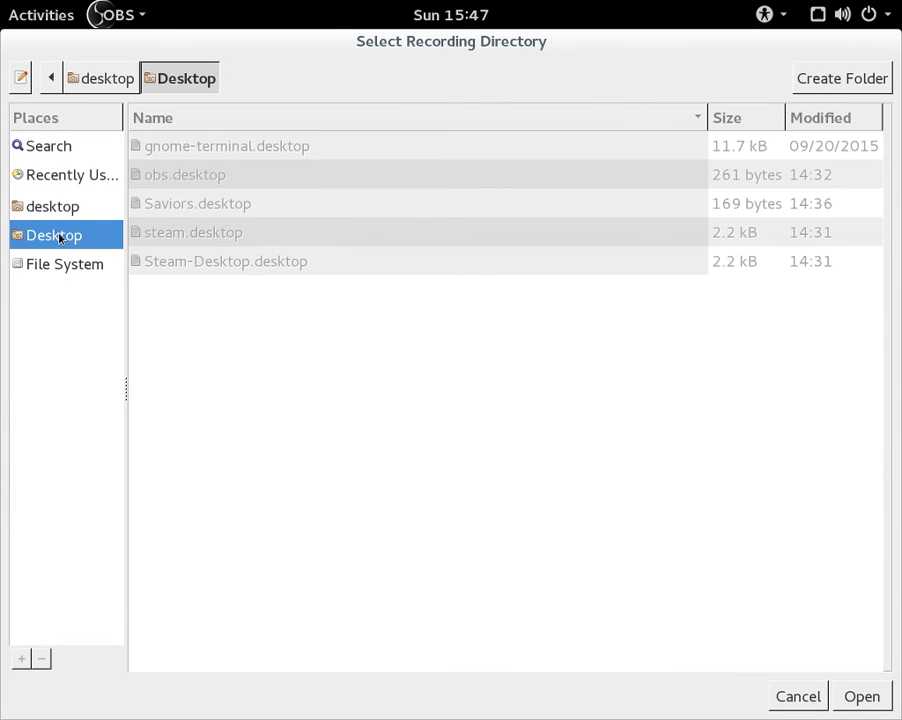
click(100, 80)
scroll(205, 530, down, 1)
scroll(190, 528, down, 2)
double_click(182, 598)
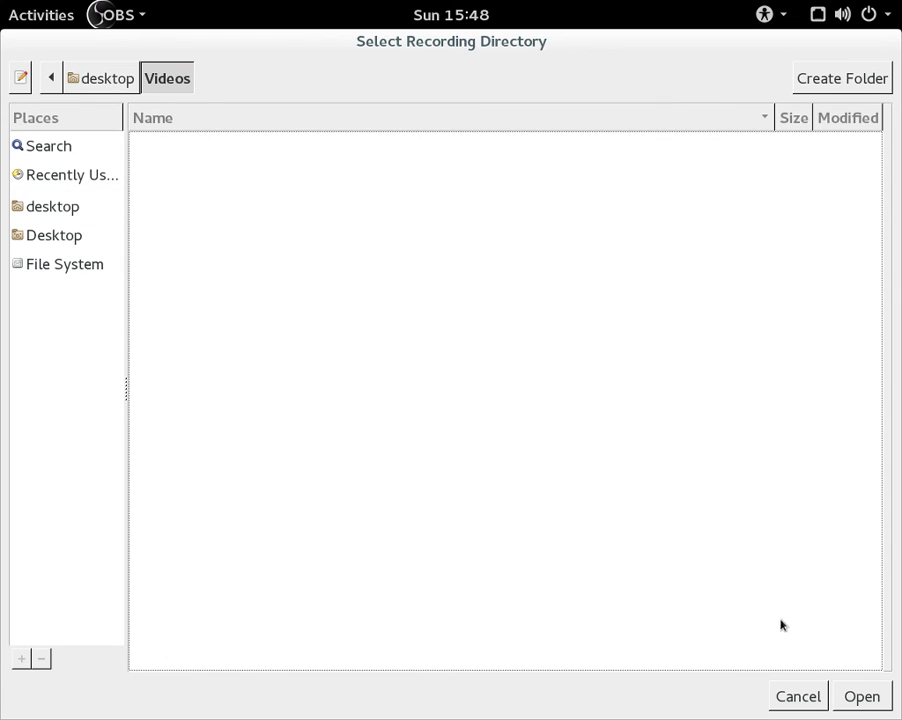
click(860, 694)
Review the Stream, Video, Output and General settings pages, then close the Settings dialog
click(131, 155)
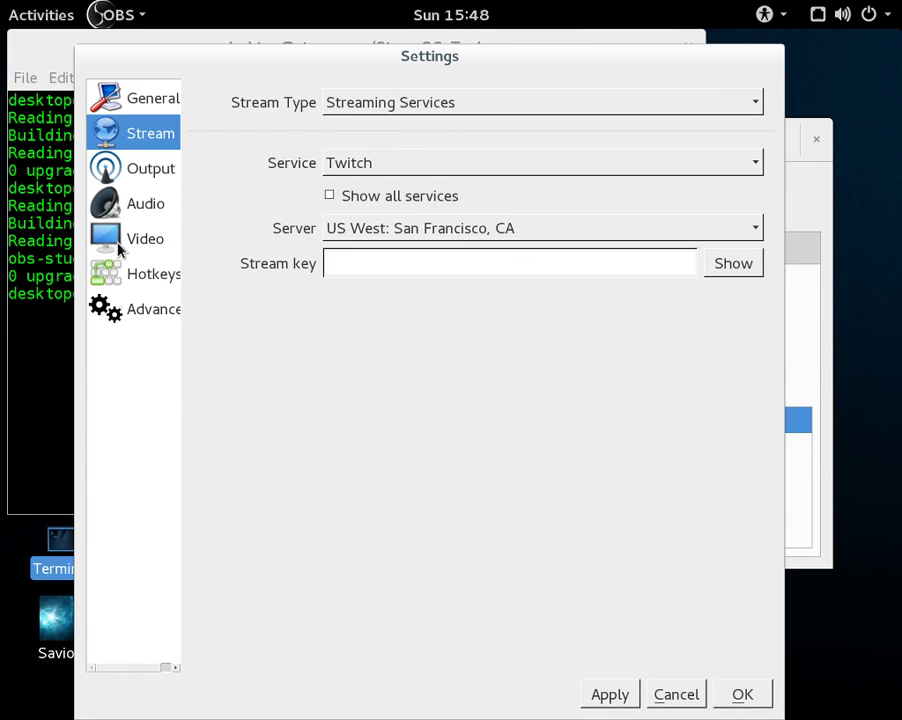
click(118, 240)
click(128, 140)
click(135, 170)
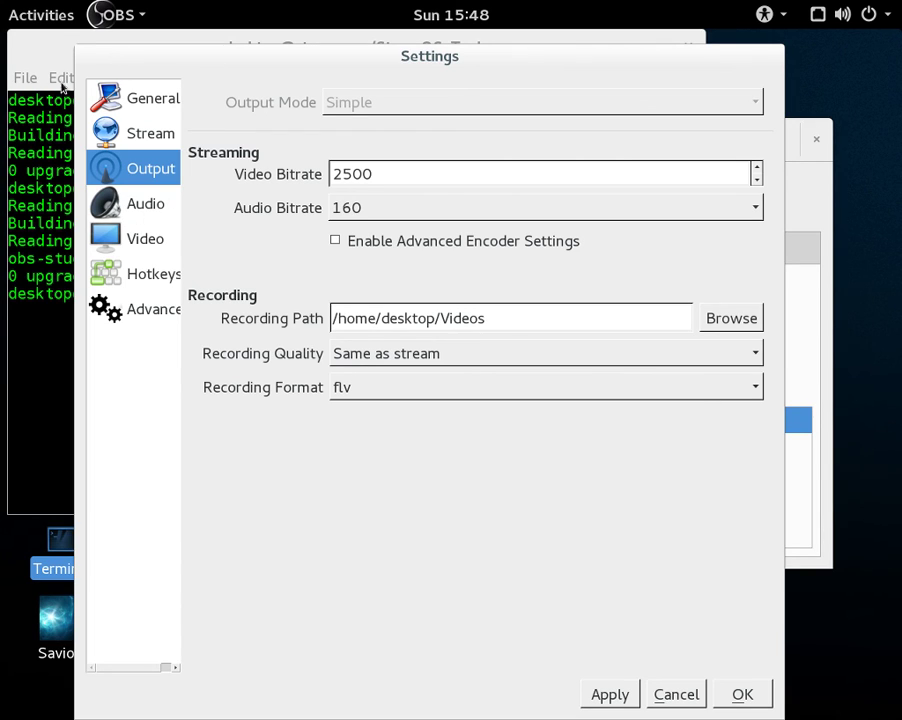
click(108, 108)
click(105, 127)
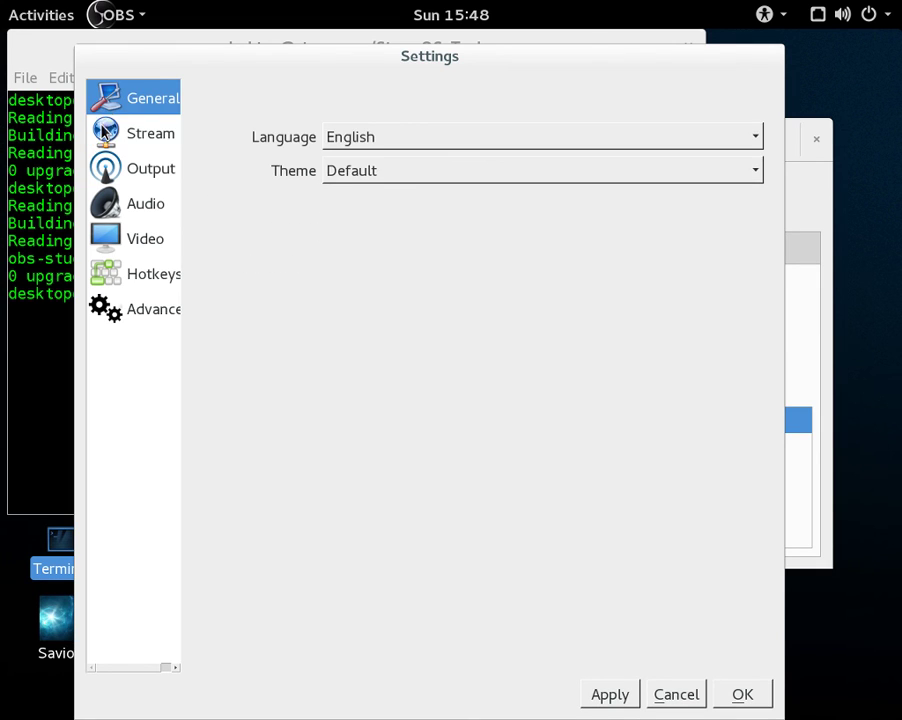
click(695, 697)
click(221, 260)
click(510, 405)
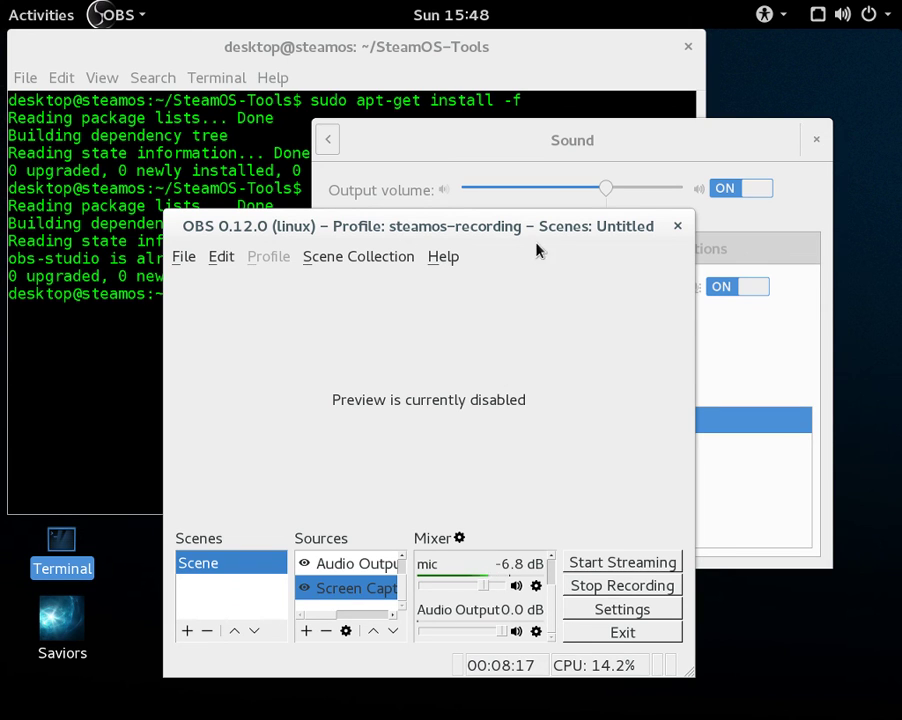
mouse_move(480, 222)
mouse_down()
mouse_move(469, 177)
mouse_move(474, 216)
mouse_up()
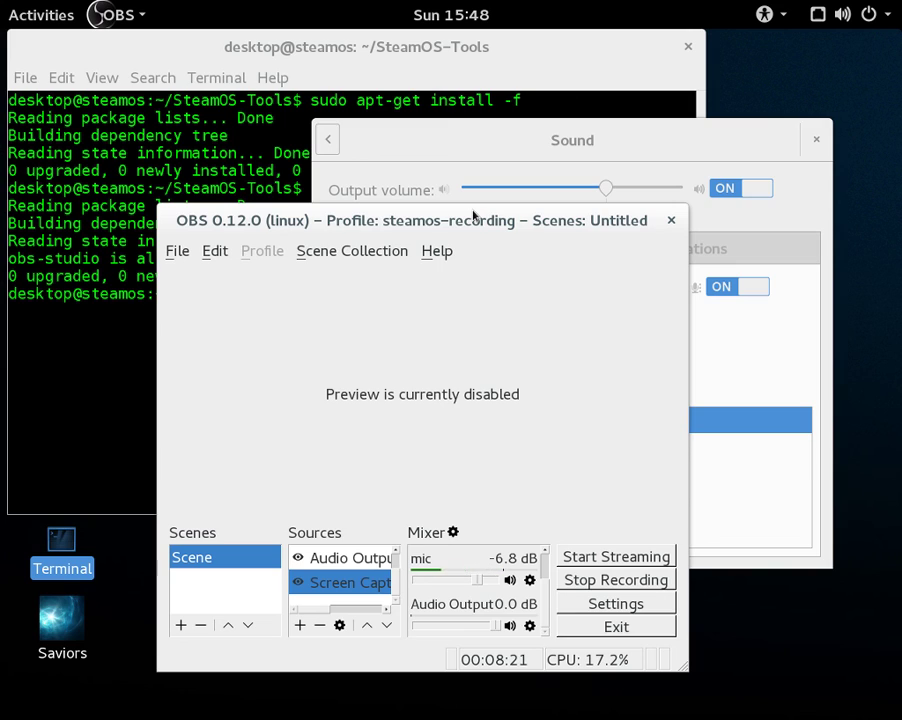